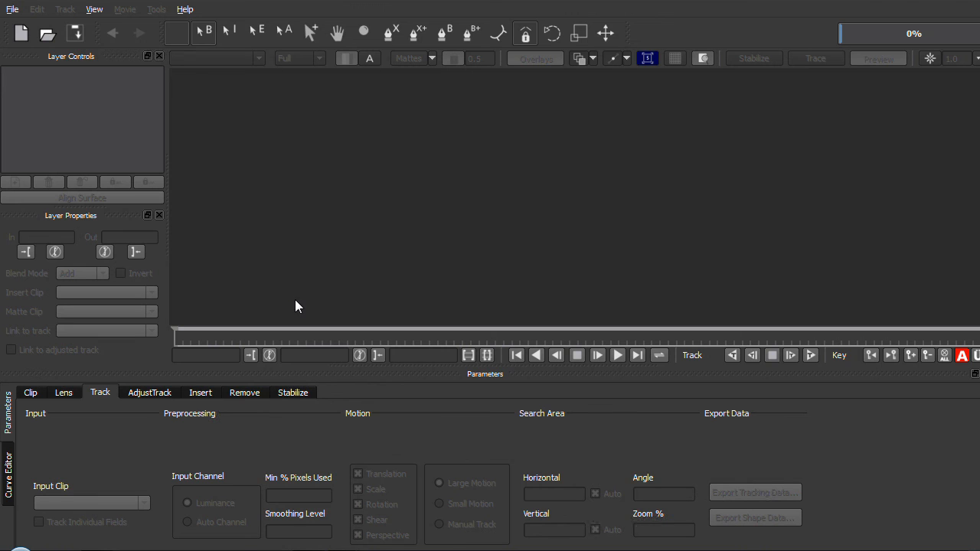
Create a new project from the clip shaky_shot.mp4 in the footage folder, keeping the default project settings.
{"action": "left_click", "coordinate": [15, 13]}
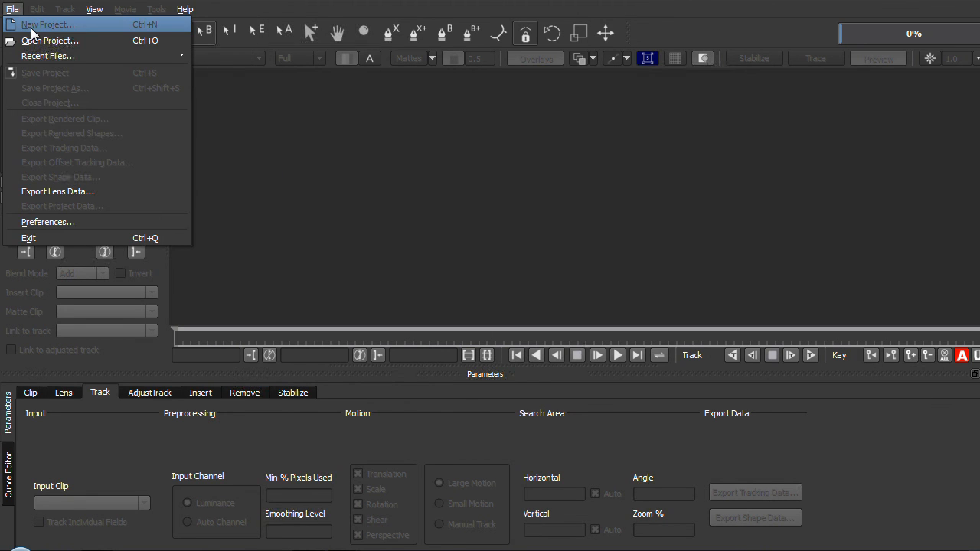
{"action": "left_click", "coordinate": [31, 27]}
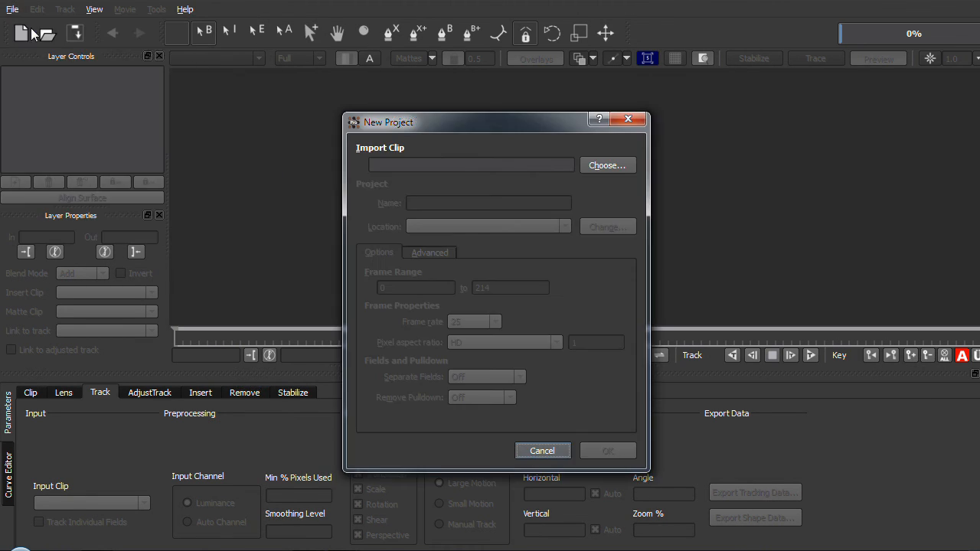
{"action": "left_click", "coordinate": [609, 166]}
{"action": "left_click", "coordinate": [523, 237]}
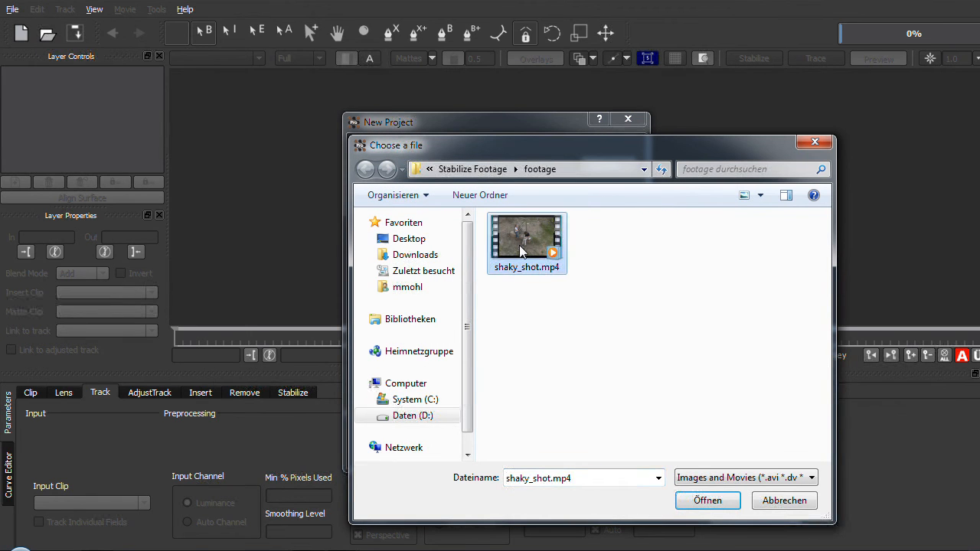
{"action": "left_click", "coordinate": [707, 500]}
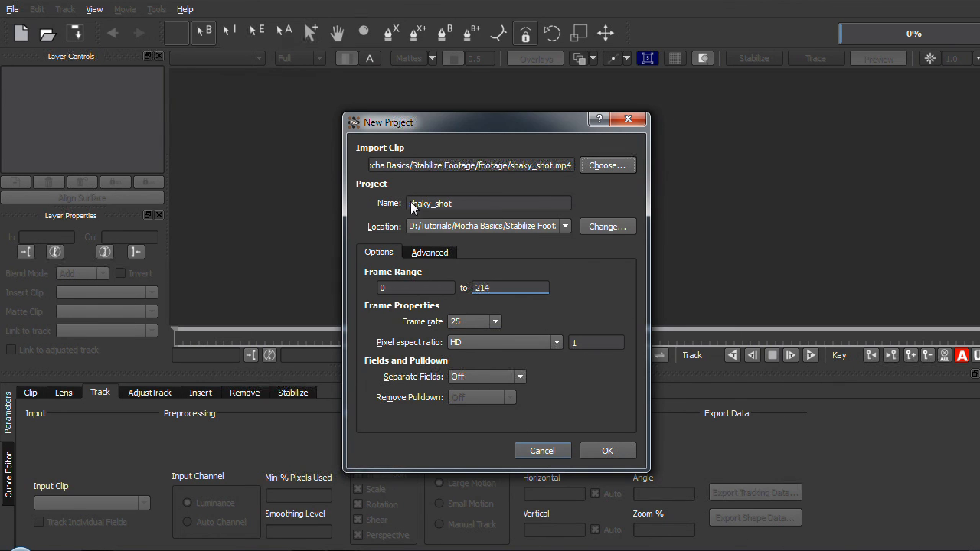
{"action": "left_click", "coordinate": [596, 447]}
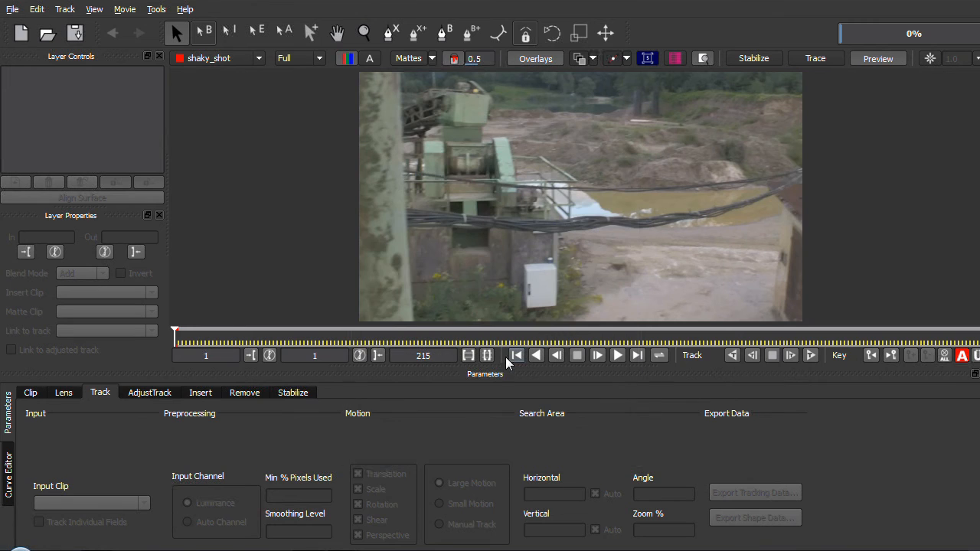
Scrub through the clip to examine the camera movement and trackable areas, returning to the first frame.
{"action": "left_click_drag", "start_coordinate": [175, 337], "coordinate": [946, 359]}
{"action": "left_click", "coordinate": [387, 339]}
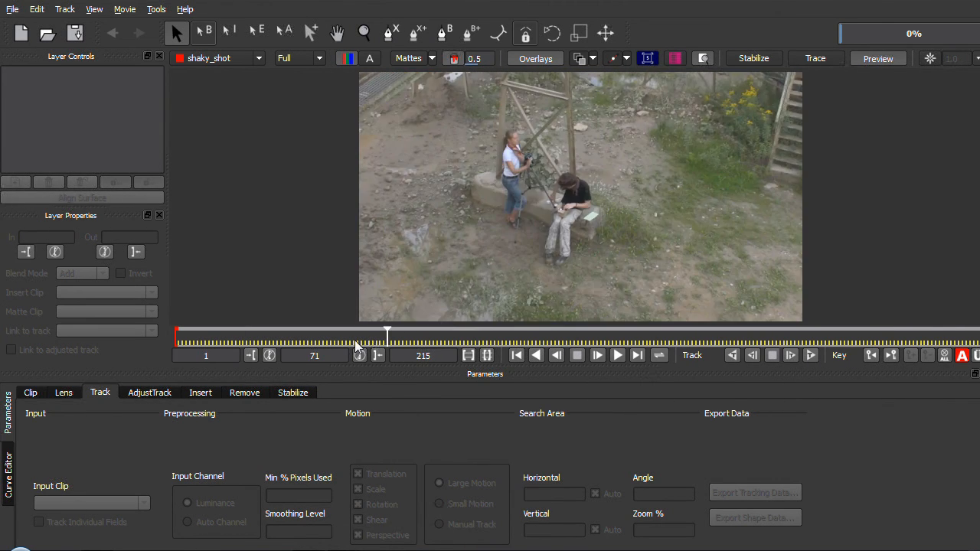
{"action": "left_click", "coordinate": [181, 340]}
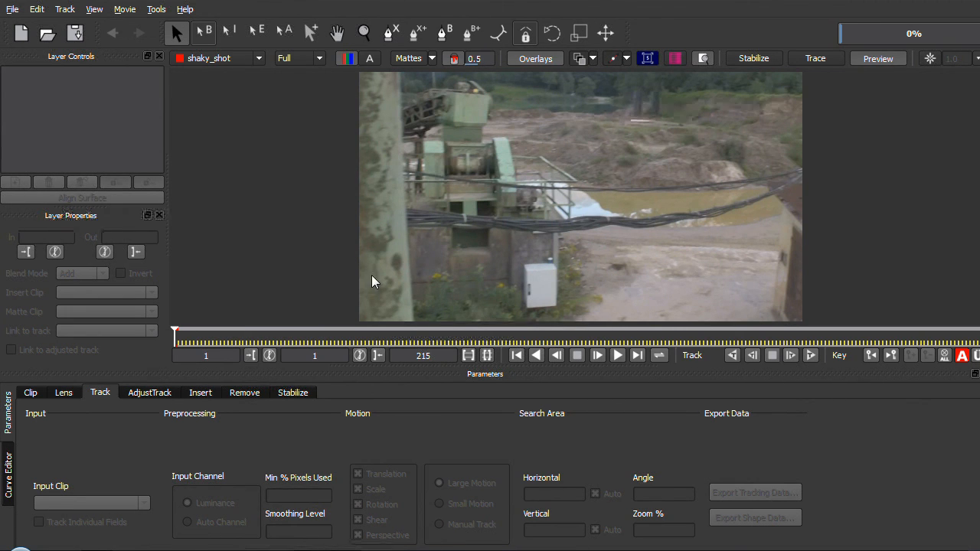
{"action": "left_click_drag", "start_coordinate": [175, 340], "coordinate": [332, 338]}
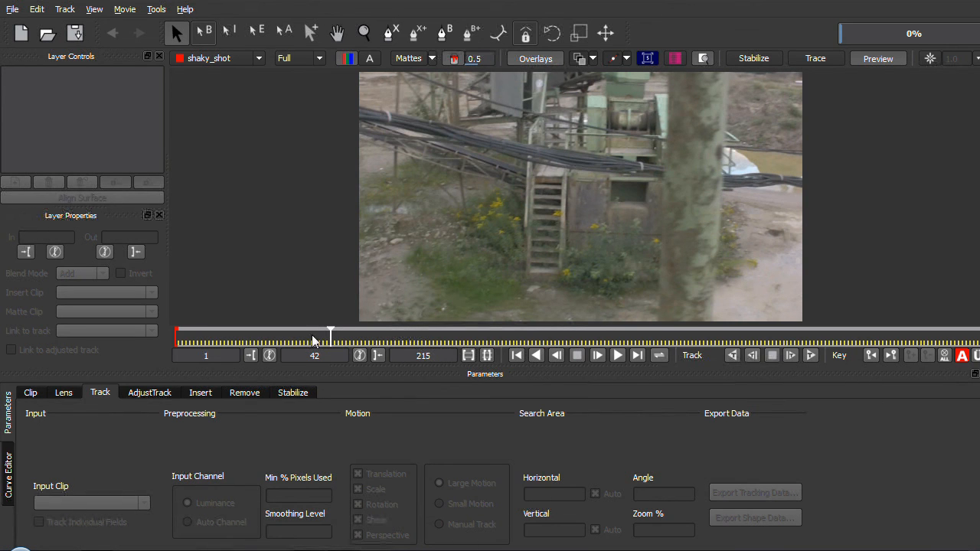
{"action": "left_click_drag", "start_coordinate": [334, 348], "coordinate": [277, 339]}
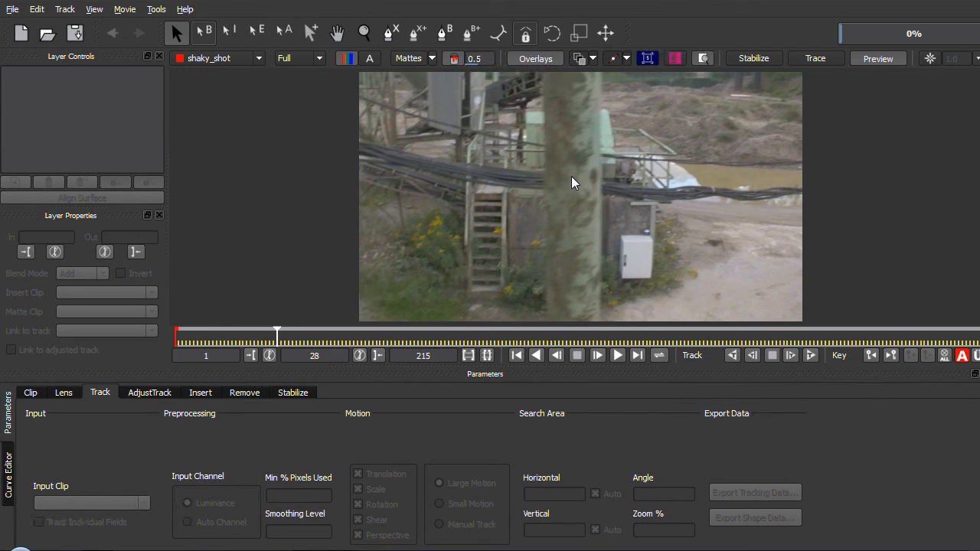
{"action": "left_click_drag", "start_coordinate": [279, 340], "coordinate": [121, 345]}
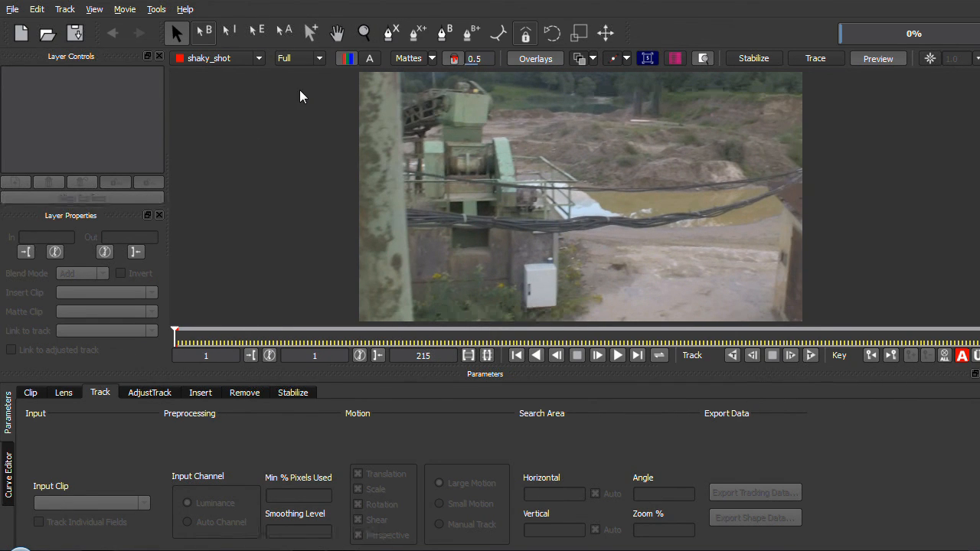
Draw a closed X-spline around the green machinery and white box on frame 1, leaving out the foreground pole.
{"action": "left_click", "coordinate": [389, 34]}
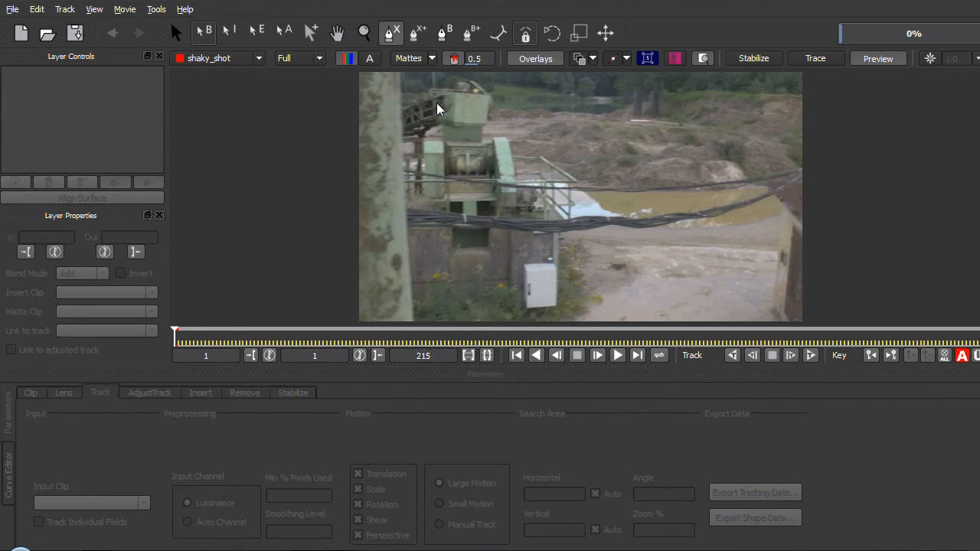
{"action": "left_click", "coordinate": [462, 85]}
{"action": "left_click", "coordinate": [415, 95]}
{"action": "left_click", "coordinate": [407, 131]}
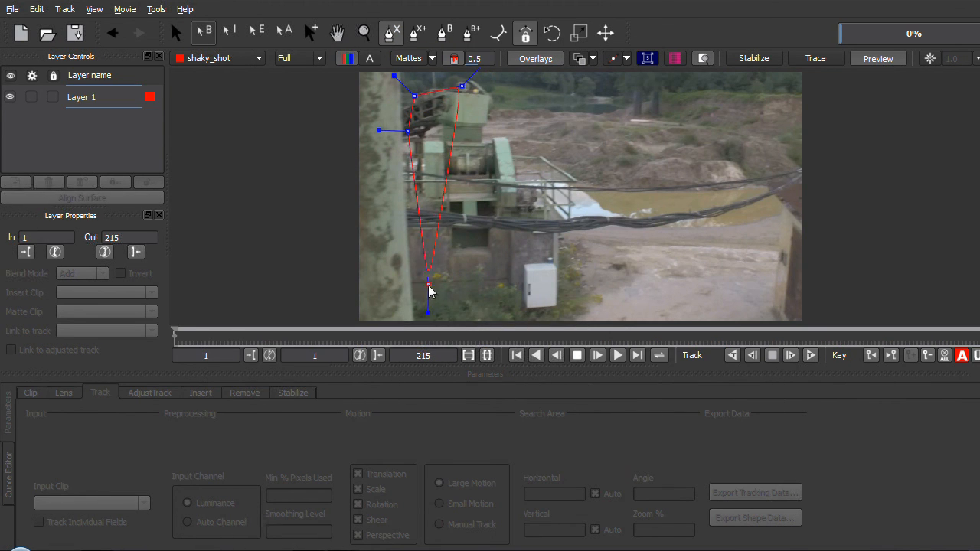
{"action": "left_click", "coordinate": [419, 306]}
{"action": "left_click", "coordinate": [530, 311]}
{"action": "left_click", "coordinate": [563, 308]}
{"action": "left_click", "coordinate": [602, 282]}
{"action": "left_click", "coordinate": [603, 131]}
{"action": "left_click", "coordinate": [550, 86]}
{"action": "left_click", "coordinate": [462, 86]}
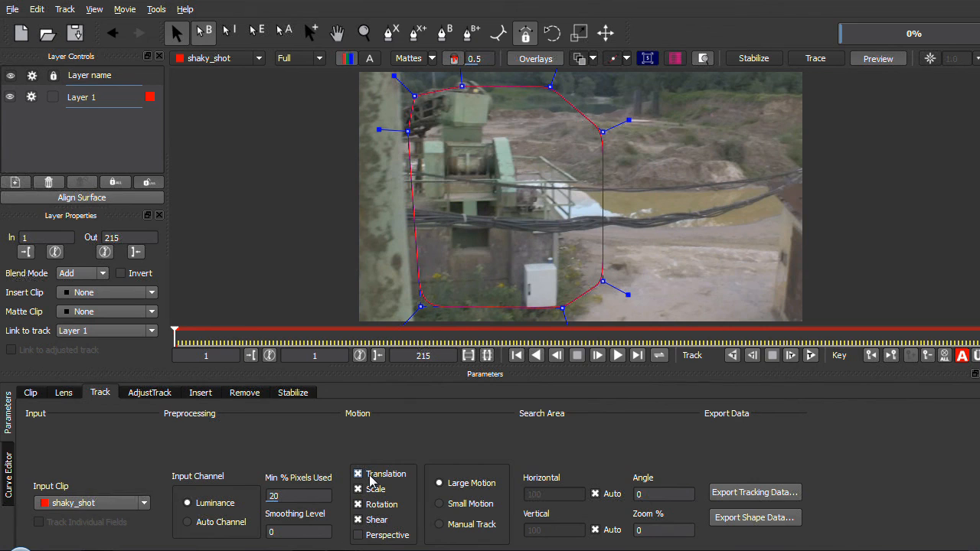
Exclude shear from the tracked motion and track Layer 1 forward, stopping at frame 63.
{"action": "left_click", "coordinate": [374, 524]}
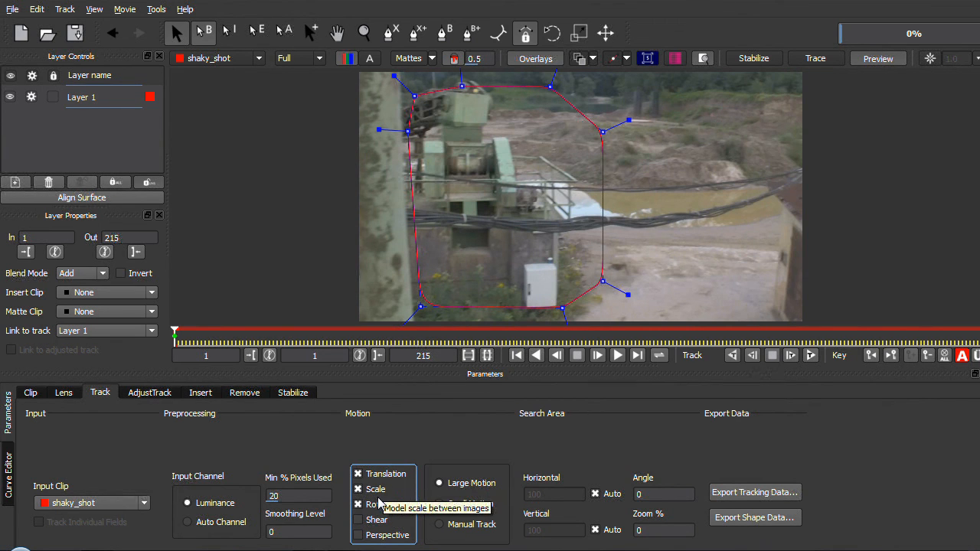
{"action": "left_click", "coordinate": [810, 355]}
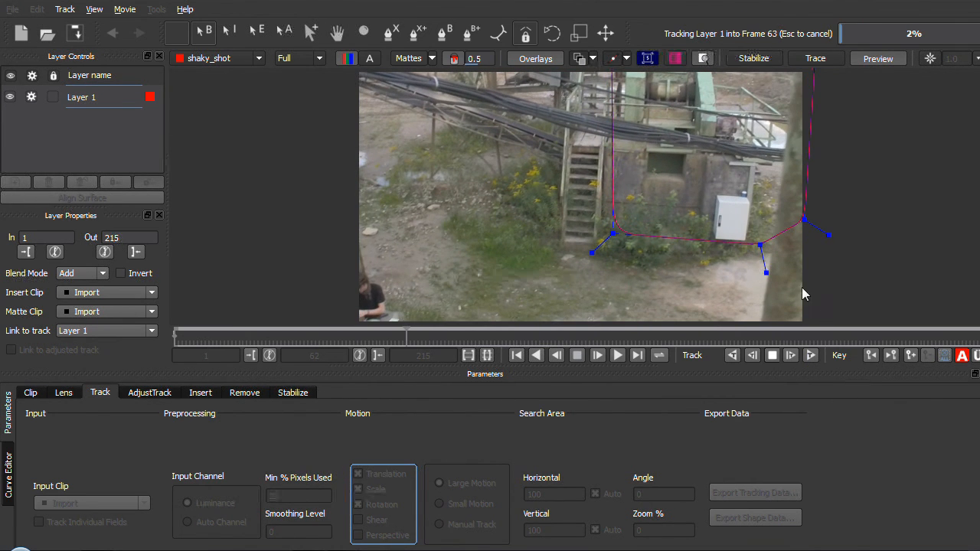
{"action": "left_click", "coordinate": [775, 357]}
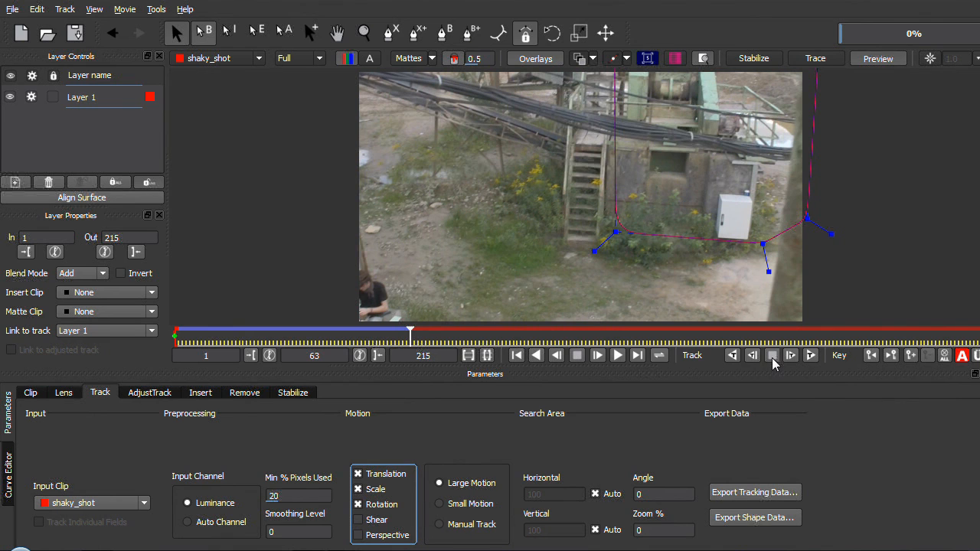
Extend the left side of the spline toward the image's left edge at frame 63 and continue tracking forward to frame 91.
{"action": "left_click_drag", "start_coordinate": [622, 228], "coordinate": [419, 228]}
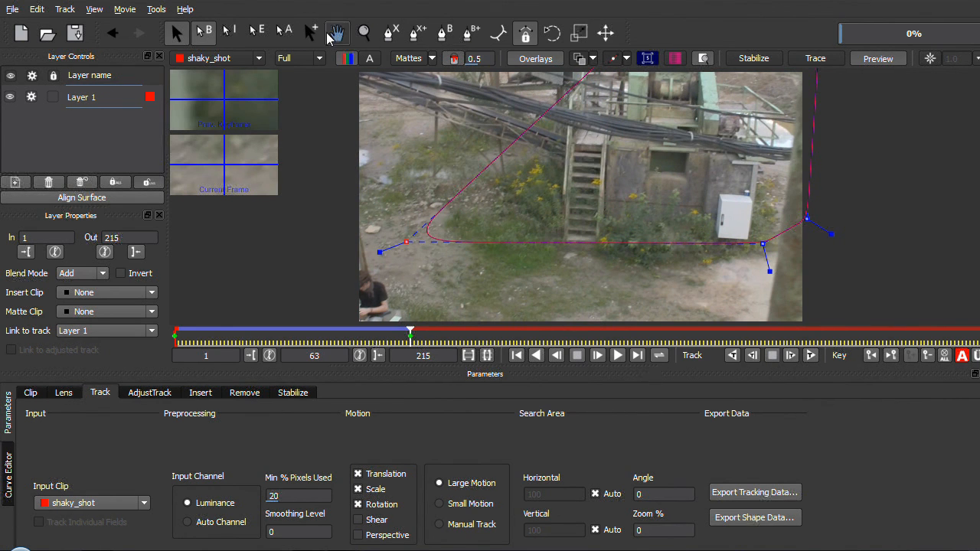
{"action": "left_click", "coordinate": [337, 33]}
{"action": "left_click_drag", "start_coordinate": [455, 159], "coordinate": [453, 260]}
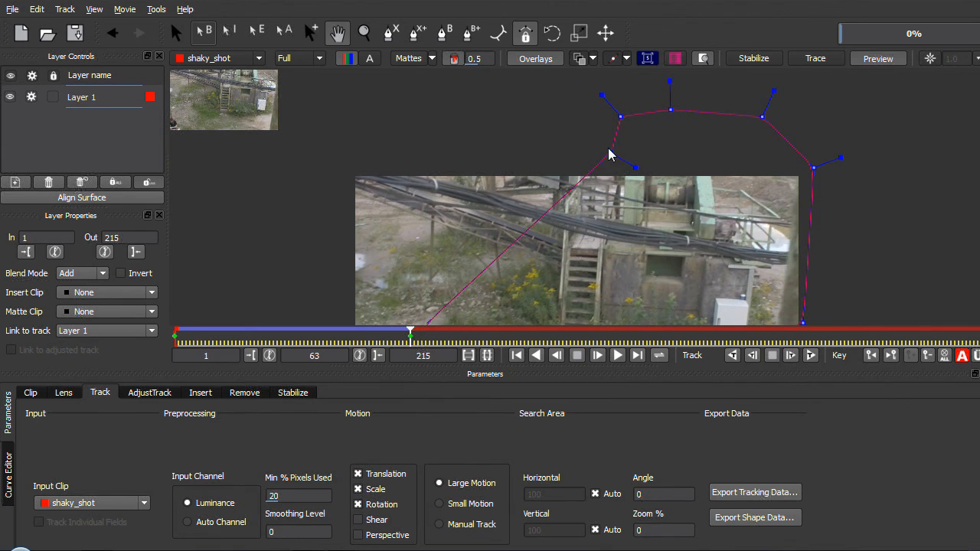
{"action": "left_click", "coordinate": [177, 33]}
{"action": "left_click_drag", "start_coordinate": [611, 154], "coordinate": [399, 161]}
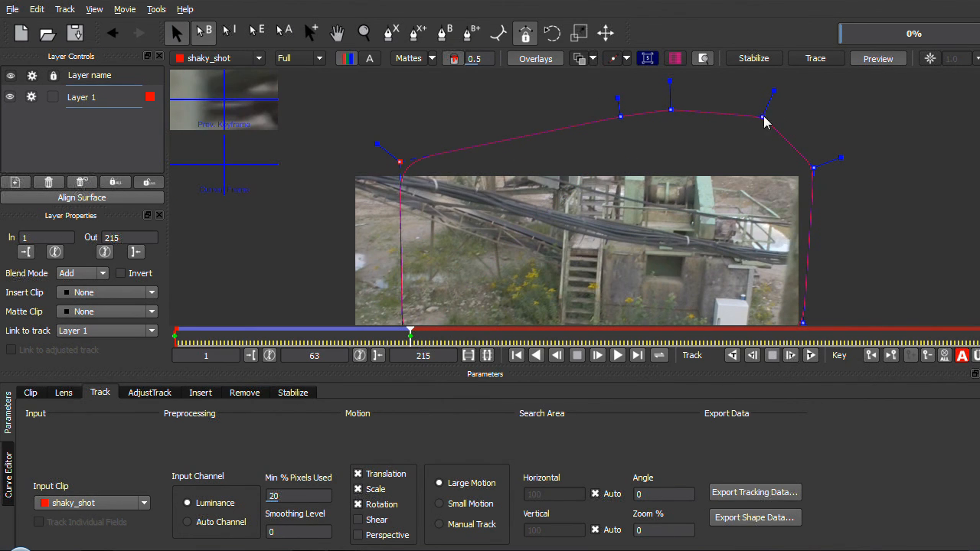
{"action": "left_click", "coordinate": [337, 33]}
{"action": "left_click_drag", "start_coordinate": [549, 235], "coordinate": [565, 148]}
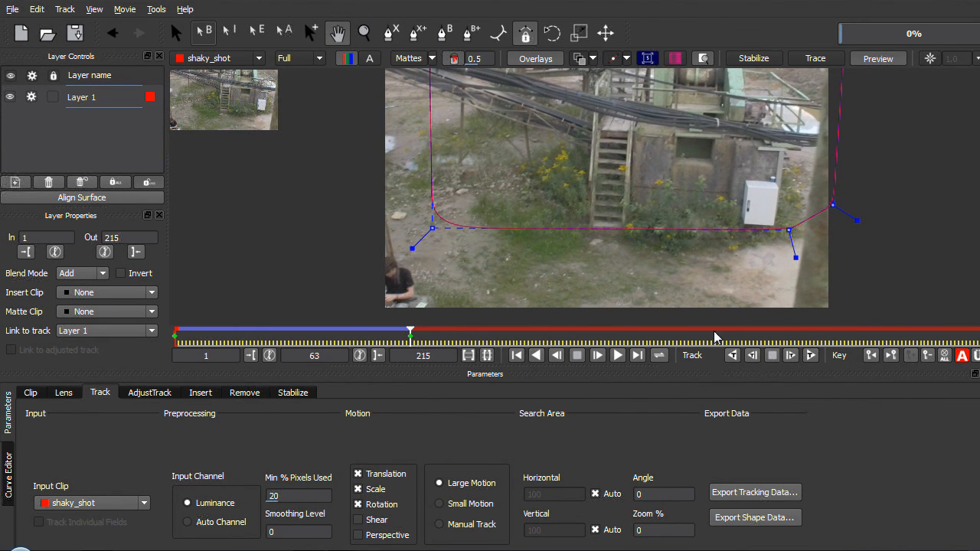
{"action": "left_click", "coordinate": [813, 357]}
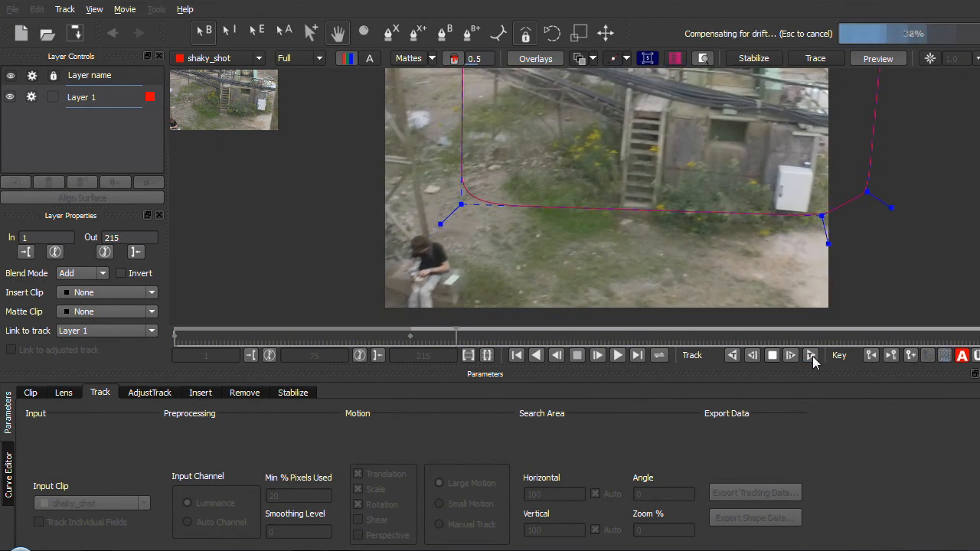
{"action": "left_click", "coordinate": [771, 355]}
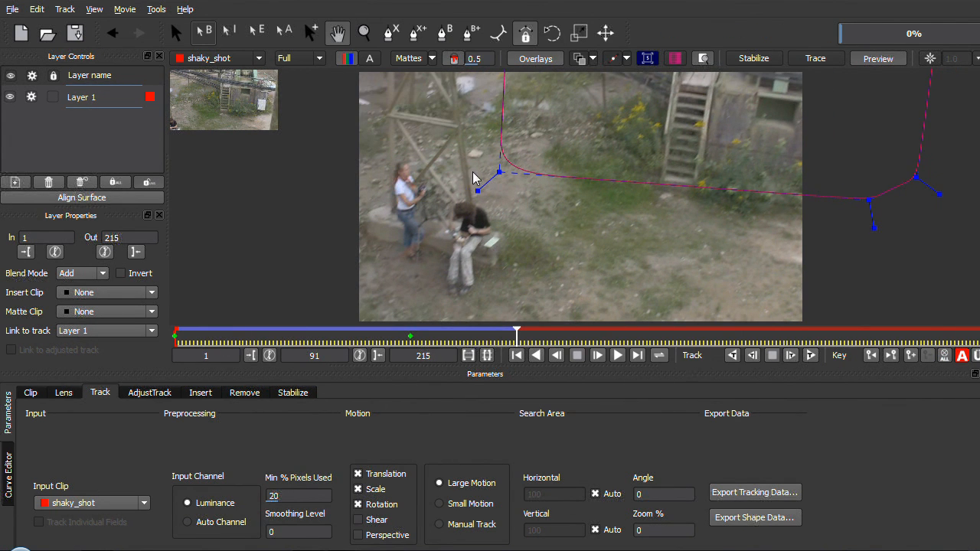
Extend the spline down and left over the ground and two people at frame 91, and track forward to the clip's last frame.
{"action": "left_click", "coordinate": [177, 34]}
{"action": "left_click_drag", "start_coordinate": [507, 178], "coordinate": [379, 290]}
{"action": "left_click_drag", "start_coordinate": [867, 200], "coordinate": [667, 291]}
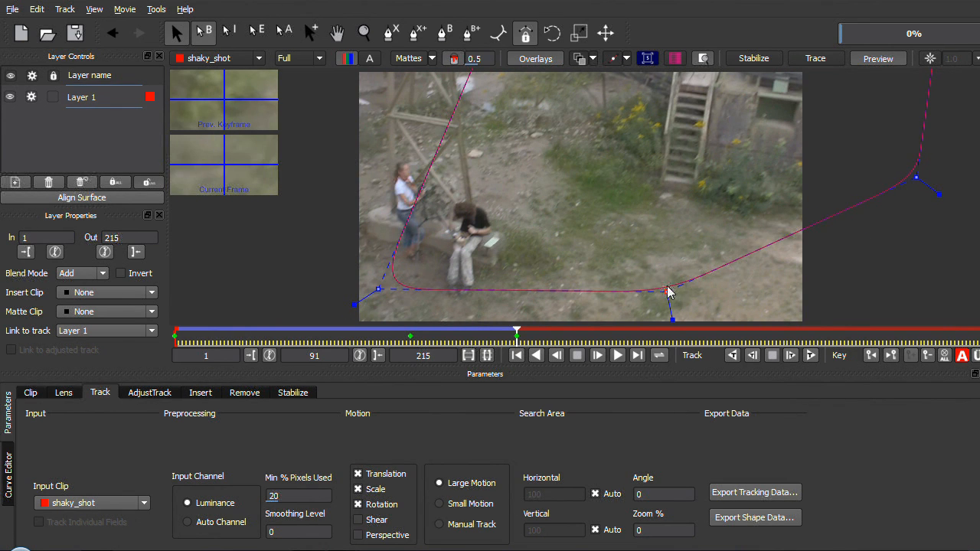
{"action": "left_click", "coordinate": [337, 33]}
{"action": "left_click_drag", "start_coordinate": [487, 70], "coordinate": [564, 182]}
{"action": "left_click", "coordinate": [176, 33]}
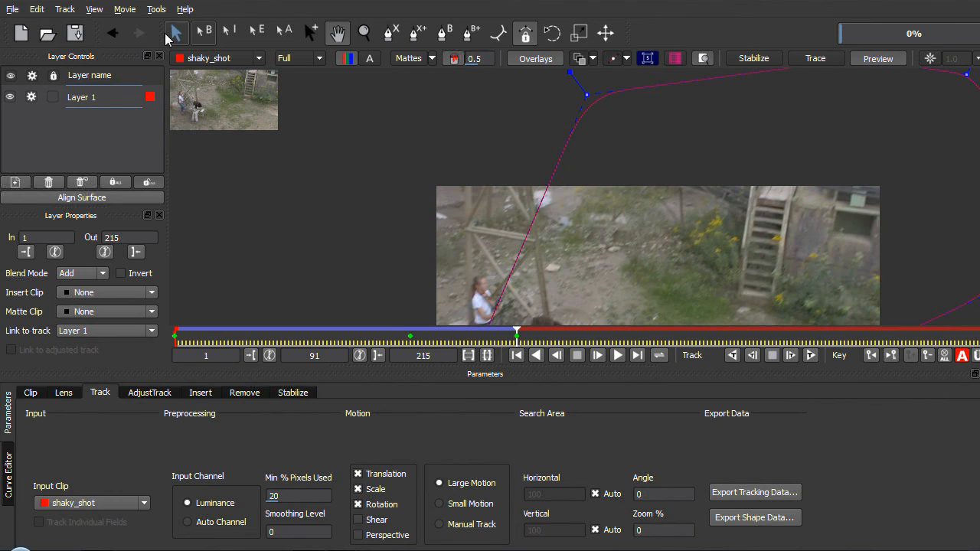
{"action": "left_click_drag", "start_coordinate": [583, 96], "coordinate": [435, 130]}
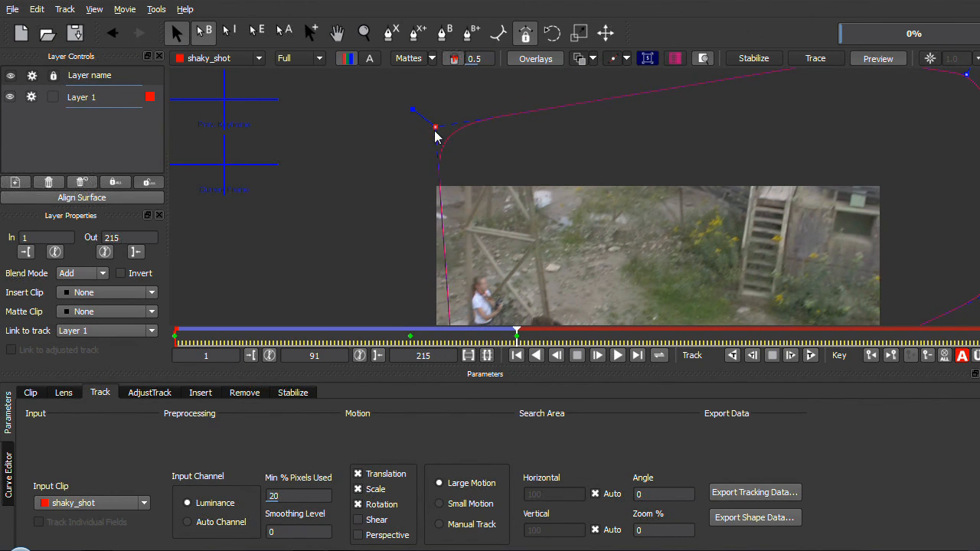
{"action": "left_click", "coordinate": [337, 33]}
{"action": "left_click_drag", "start_coordinate": [599, 252], "coordinate": [588, 147]}
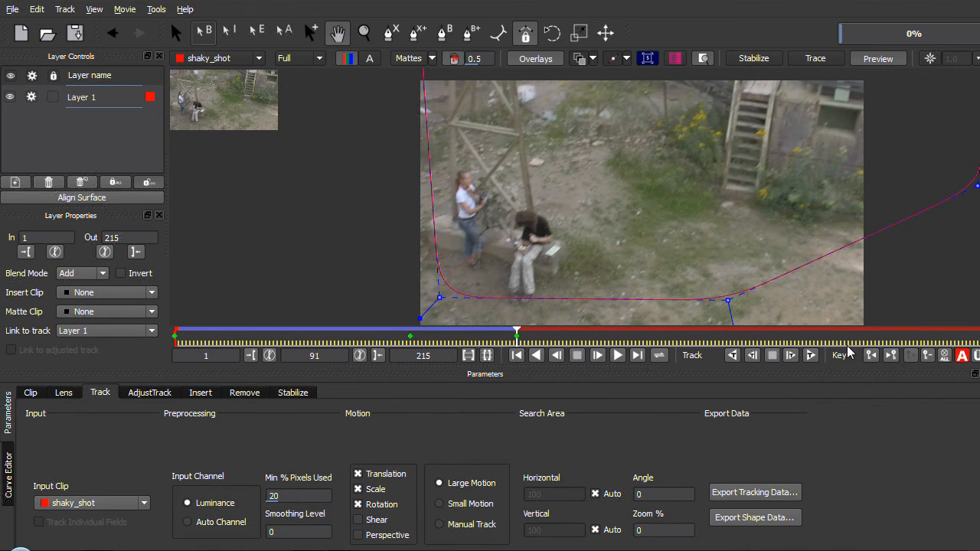
{"action": "left_click", "coordinate": [810, 355]}
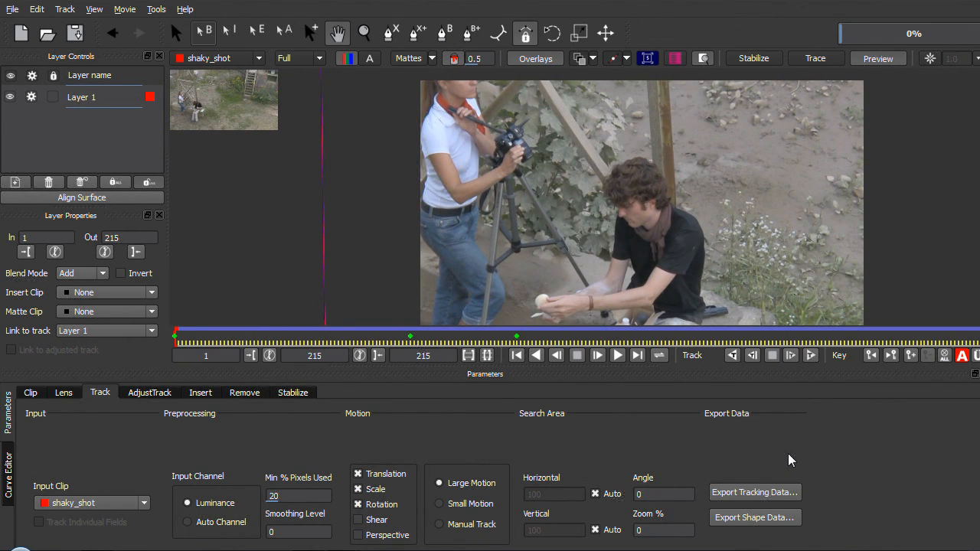
Export the tracking data as After Effects Transform Data to stabilizeTF.txt in the tracking data folder.
{"action": "left_click", "coordinate": [763, 496]}
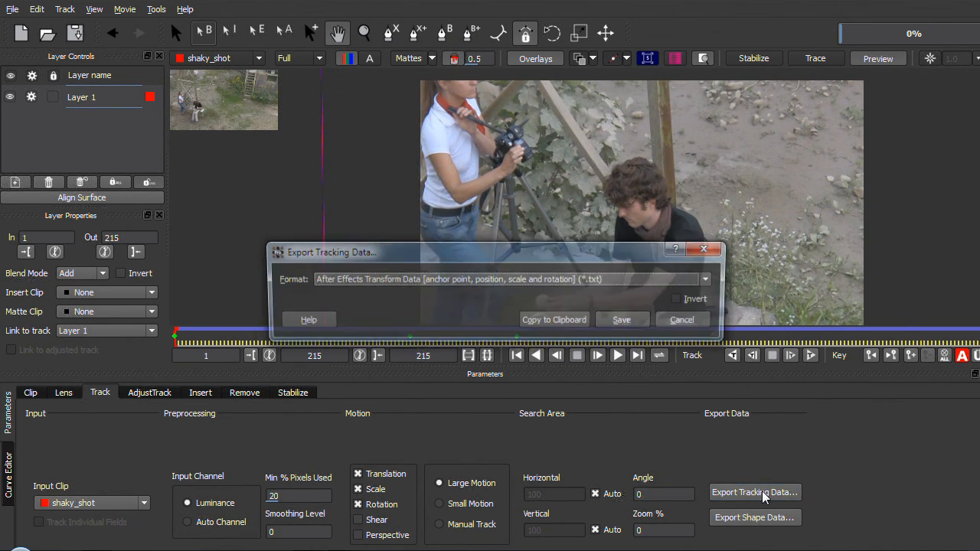
{"action": "left_click", "coordinate": [387, 280]}
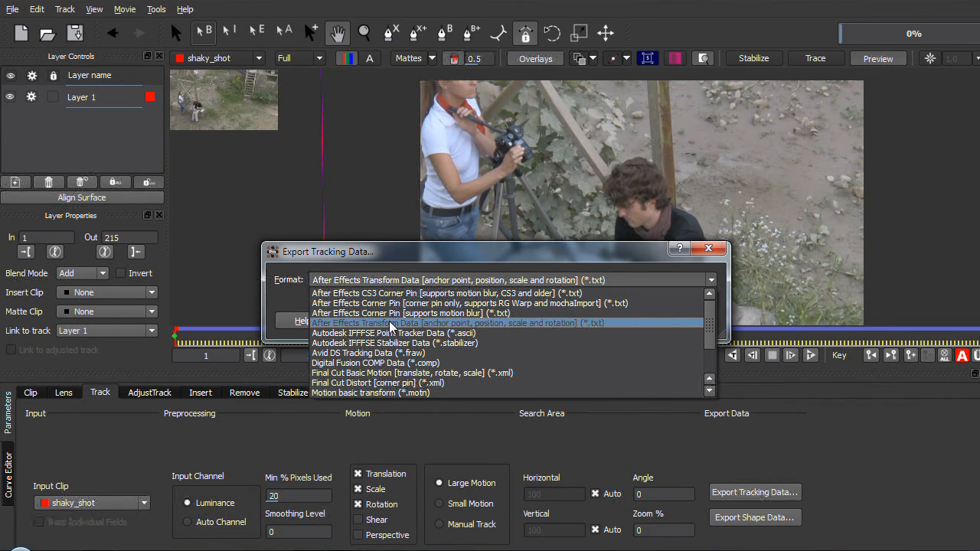
{"action": "left_click", "coordinate": [539, 323]}
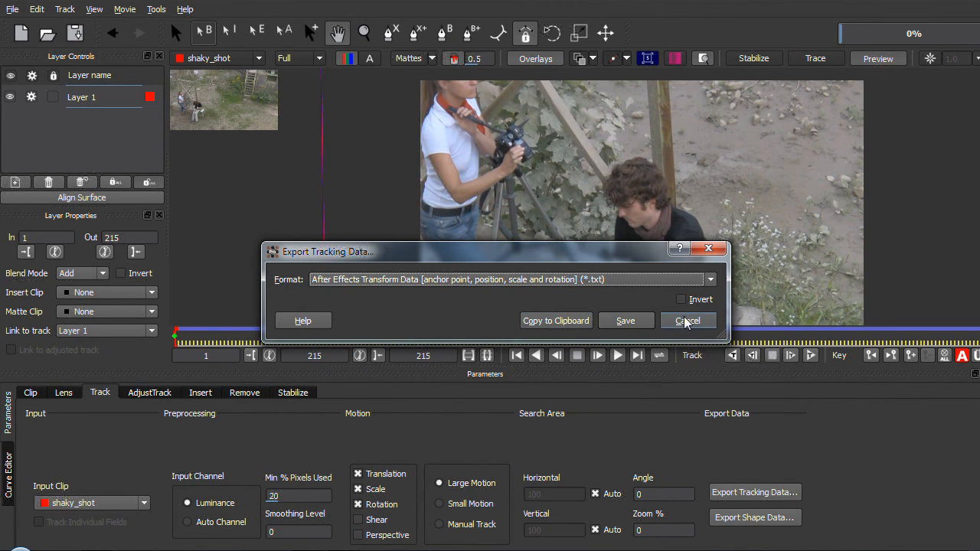
{"action": "left_click", "coordinate": [622, 321]}
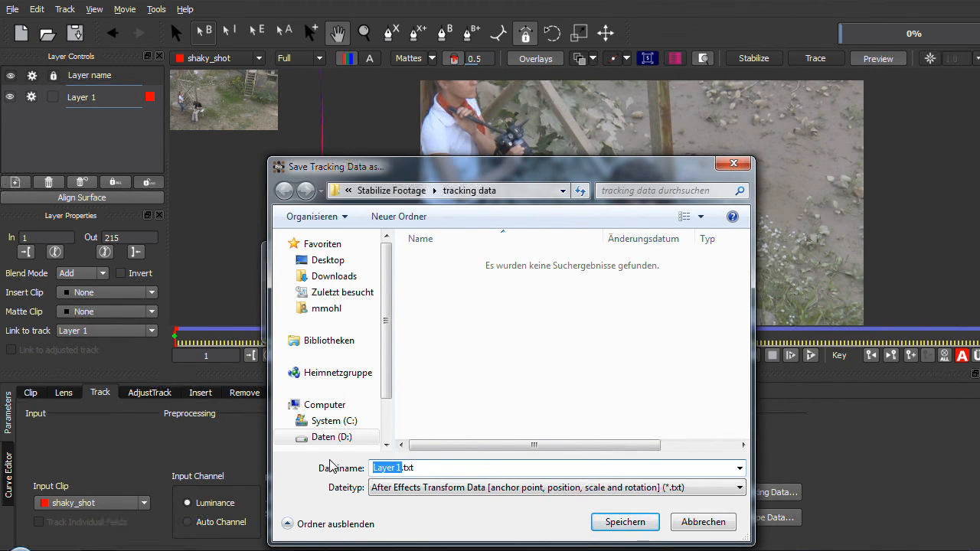
{"action": "type", "text": "stabilizeTF"}
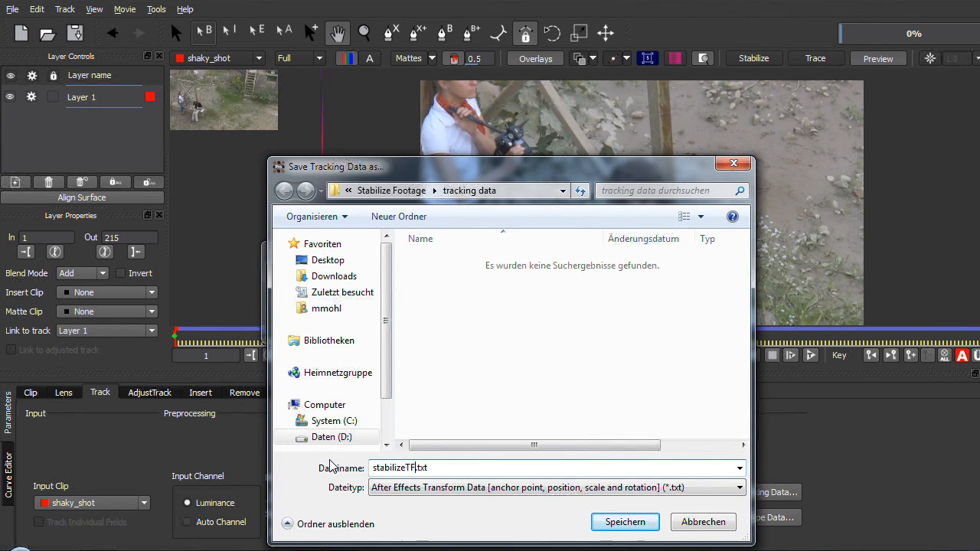
{"action": "left_click", "coordinate": [626, 522]}
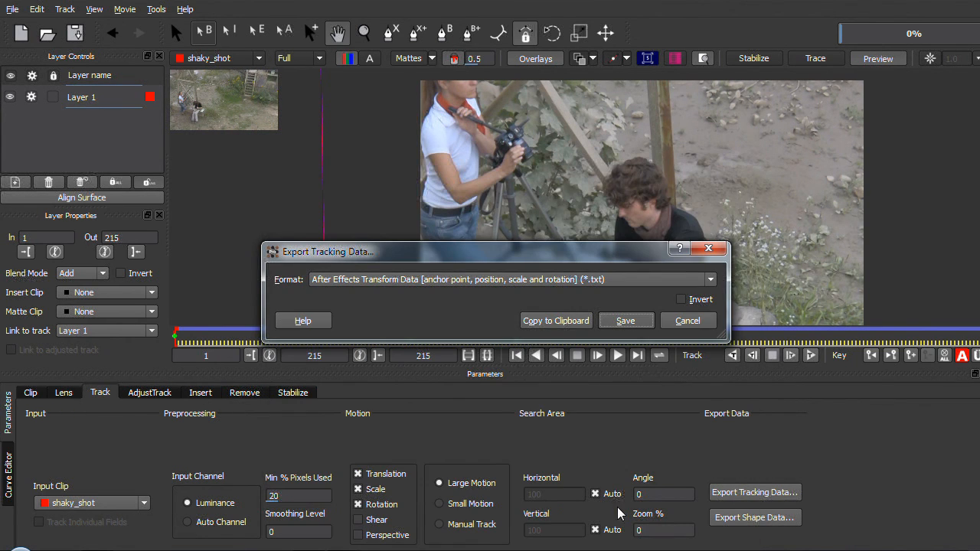
{"action": "left_click", "coordinate": [637, 327]}
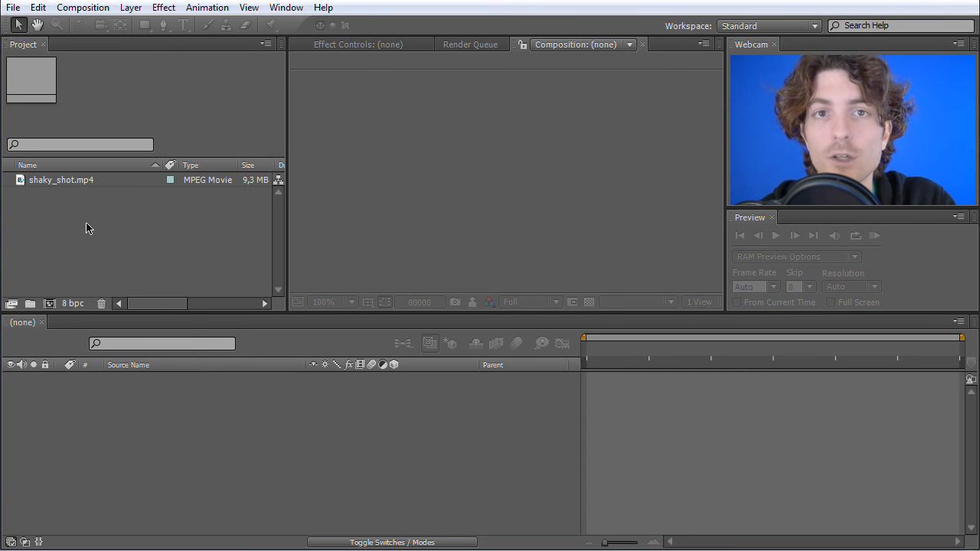
Create a composition from the shaky_shot.mp4 footage and scrub through its first frames.
{"action": "left_click", "coordinate": [54, 182]}
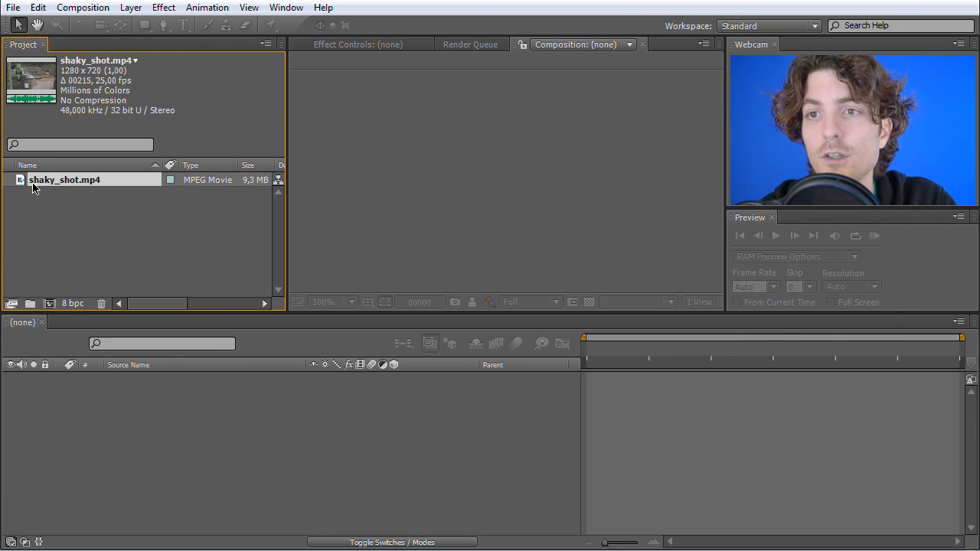
{"action": "left_click_drag", "start_coordinate": [19, 184], "coordinate": [49, 304]}
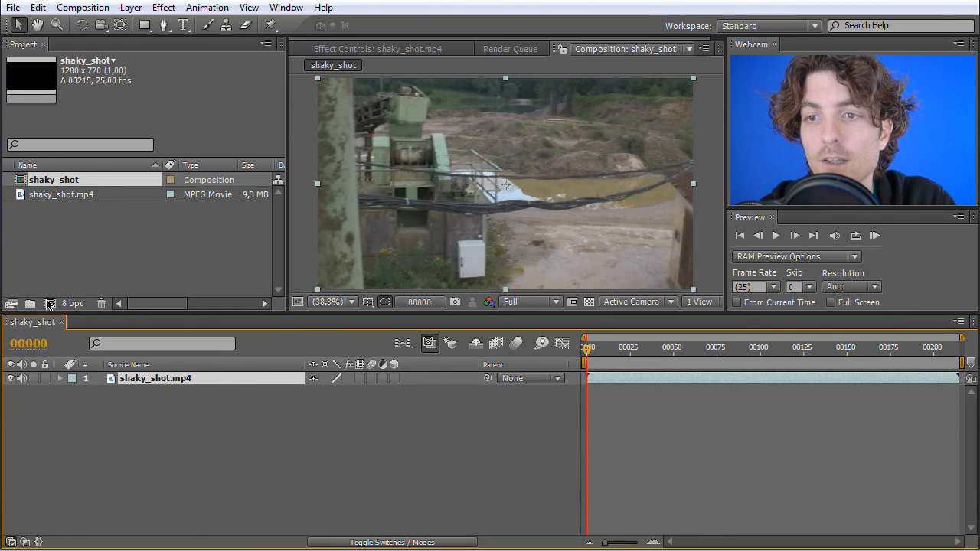
{"action": "mouse_move", "coordinate": [589, 352]}
{"action": "left_mouse_down"}
{"action": "mouse_move", "coordinate": [850, 356]}
{"action": "mouse_move", "coordinate": [586, 356]}
{"action": "left_mouse_up"}
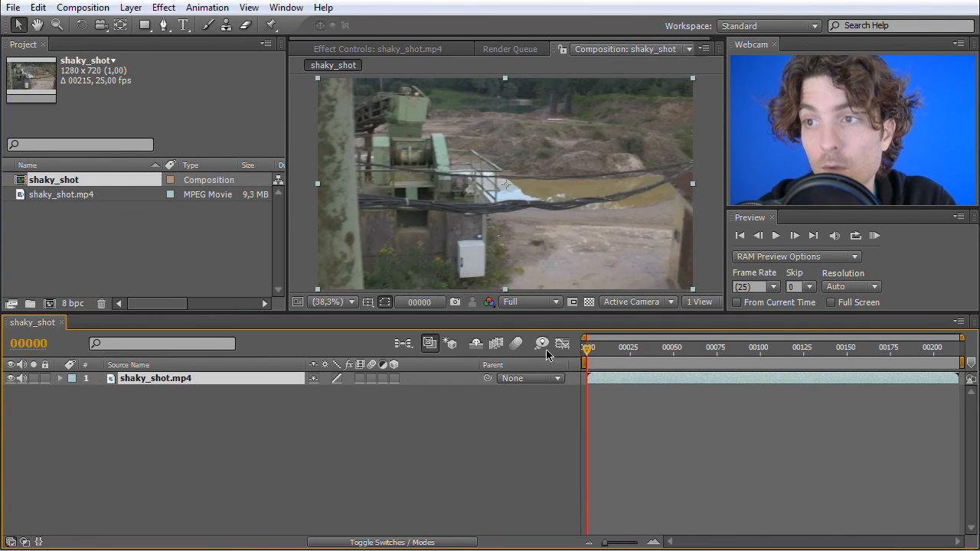
Open the MochaImport script and load the tracking data from stabilizeTF.txt, with the tracked footage starting at the beginning of the comp.
{"action": "left_click", "coordinate": [287, 10]}
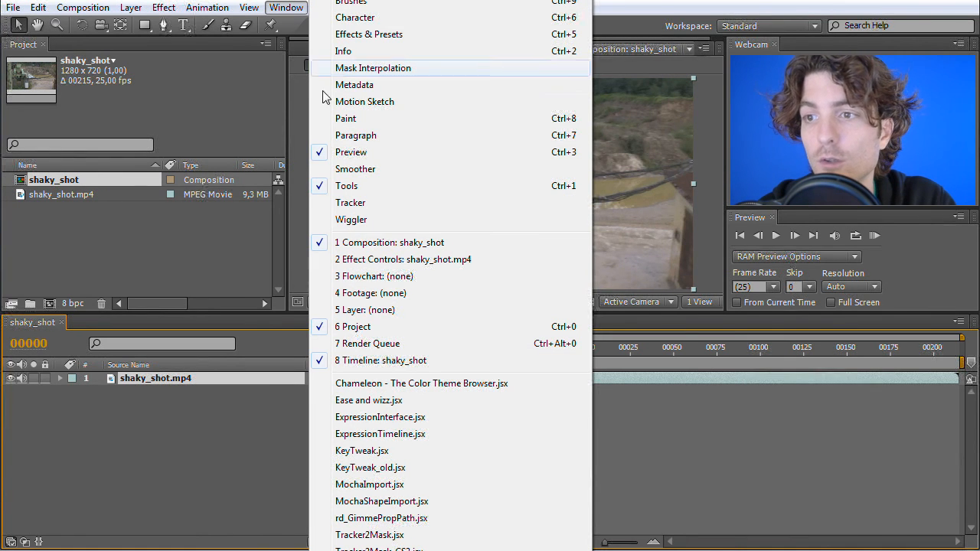
{"action": "left_click", "coordinate": [371, 485]}
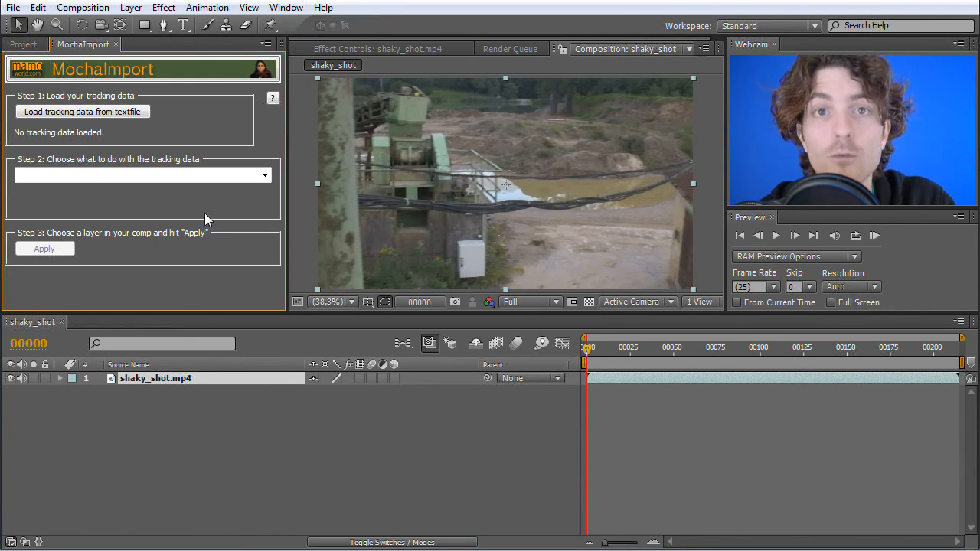
{"action": "left_click", "coordinate": [88, 115]}
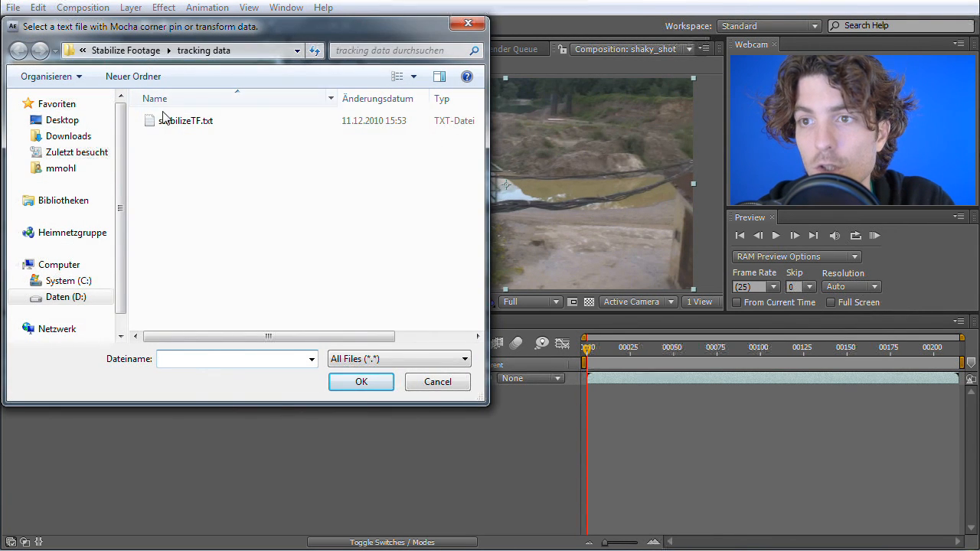
{"action": "left_click", "coordinate": [212, 124]}
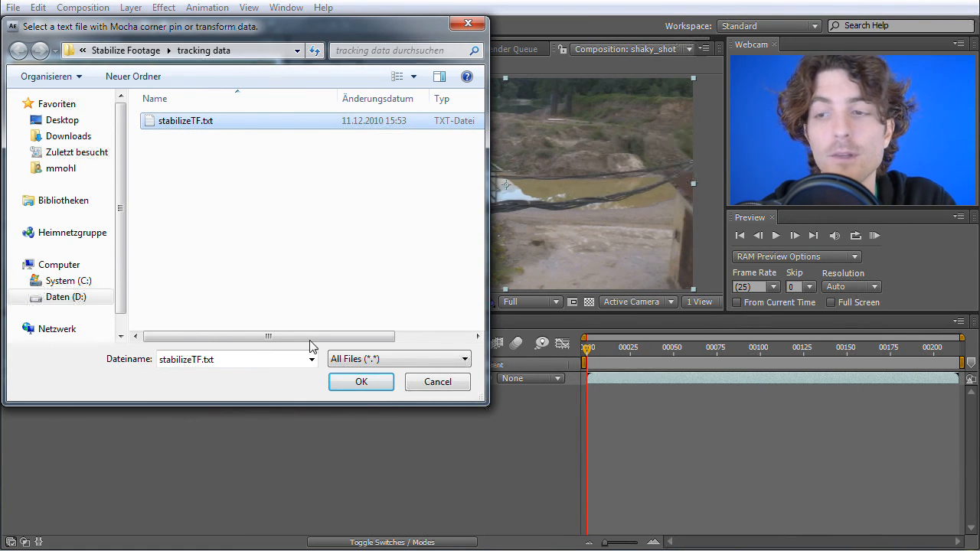
{"action": "left_click", "coordinate": [366, 383]}
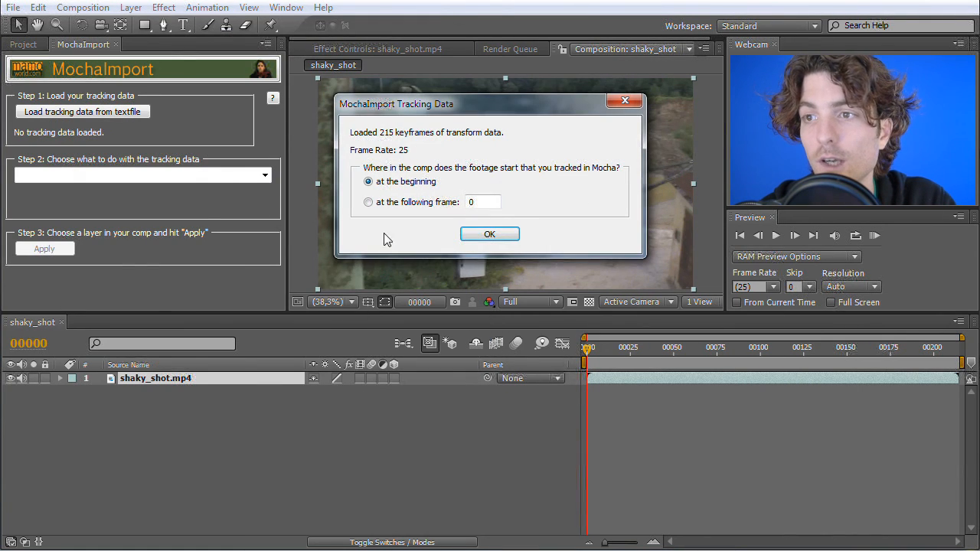
{"action": "left_click", "coordinate": [486, 239]}
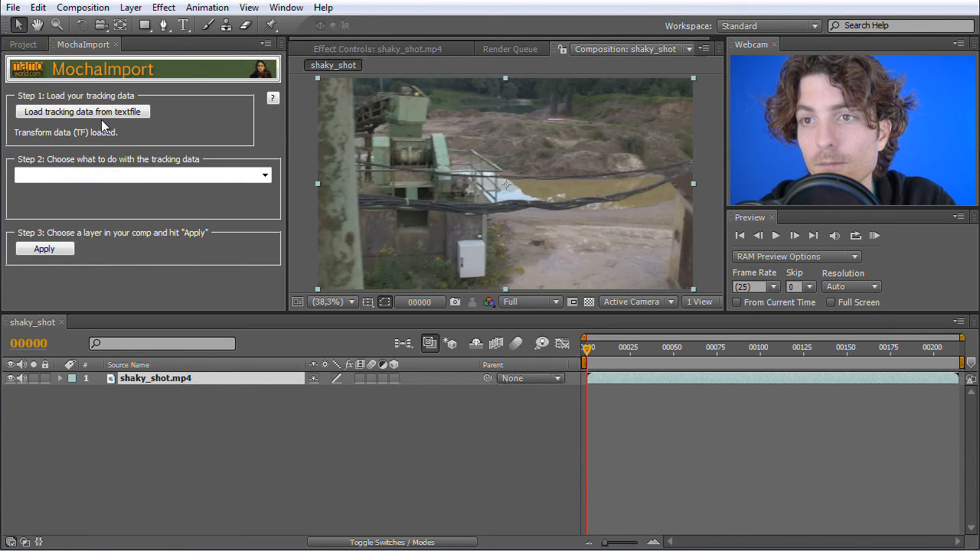
Apply the "(TF) stabilize (selected layer or new NULL)" function to the shaky_shot.mp4 layer and scrub through the stabilized footage.
{"action": "left_click", "coordinate": [267, 178]}
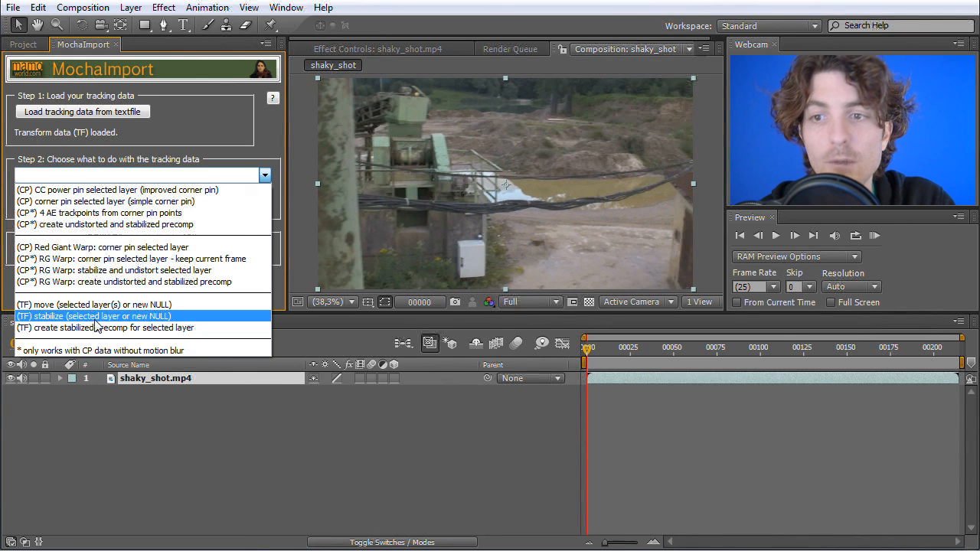
{"action": "left_click", "coordinate": [25, 320]}
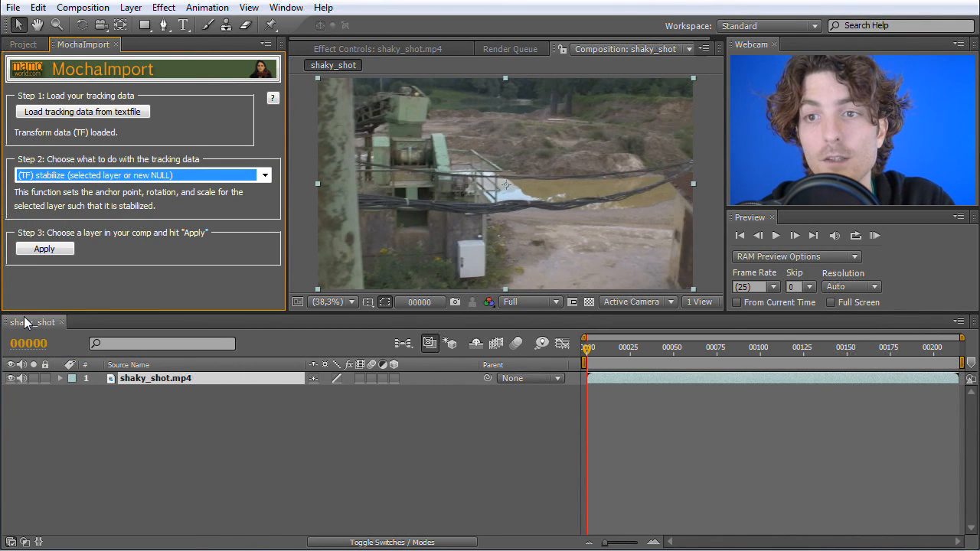
{"action": "left_click", "coordinate": [63, 177]}
{"action": "left_click", "coordinate": [63, 177]}
{"action": "left_click", "coordinate": [142, 385]}
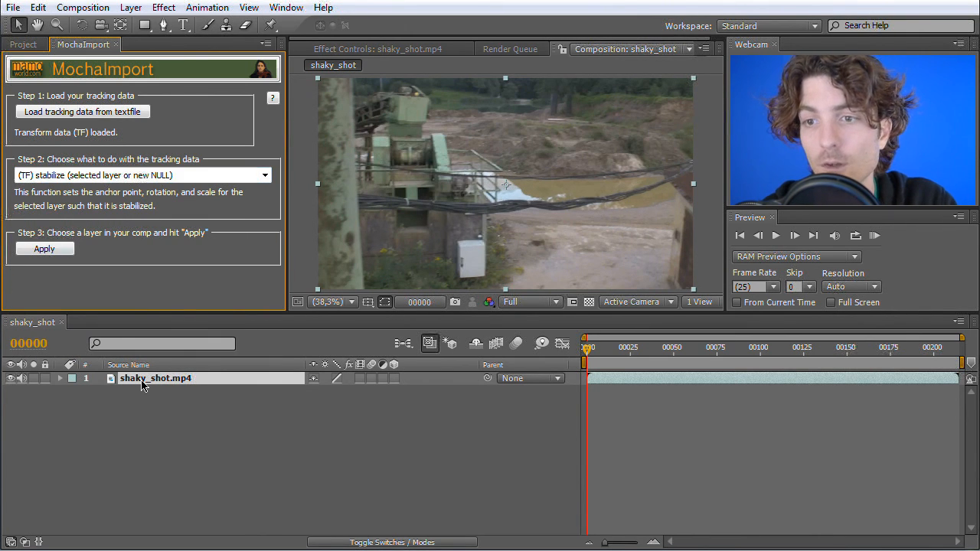
{"action": "left_click", "coordinate": [52, 254]}
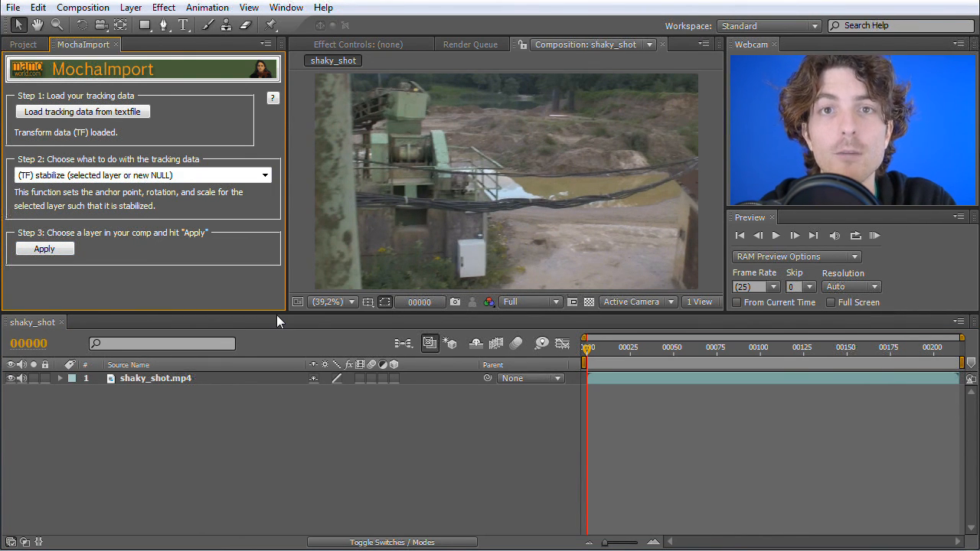
{"action": "left_click_drag", "start_coordinate": [587, 351], "coordinate": [562, 327]}
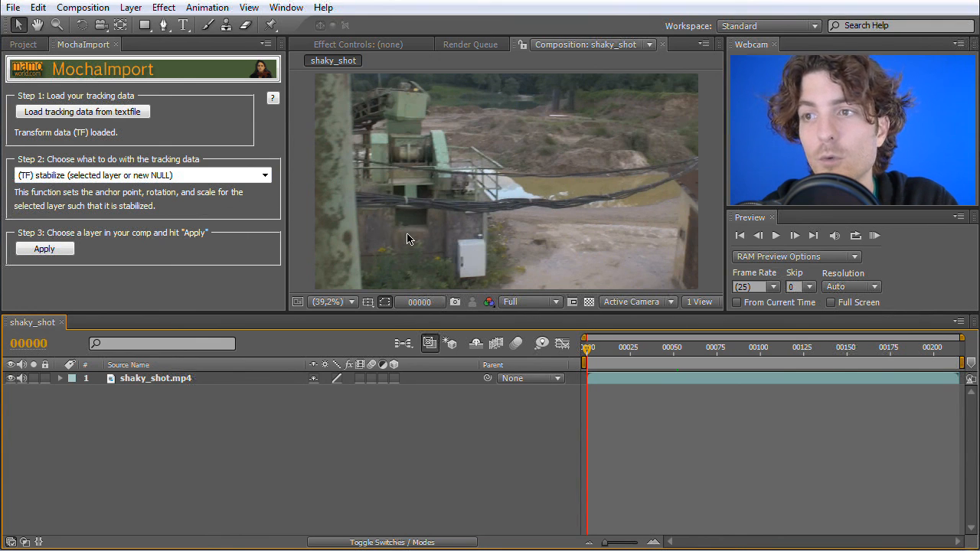
Apply the "(TF) move (selected layer(s) or new NULL)" function to the shaky_shot.mp4 layer so a null carries the tracked motion.
{"action": "left_click", "coordinate": [269, 181]}
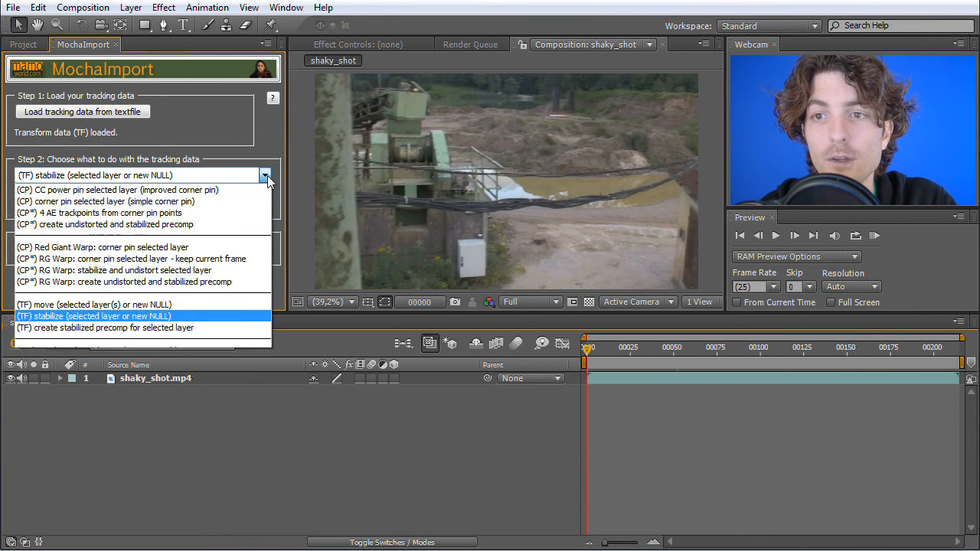
{"action": "left_click", "coordinate": [109, 307]}
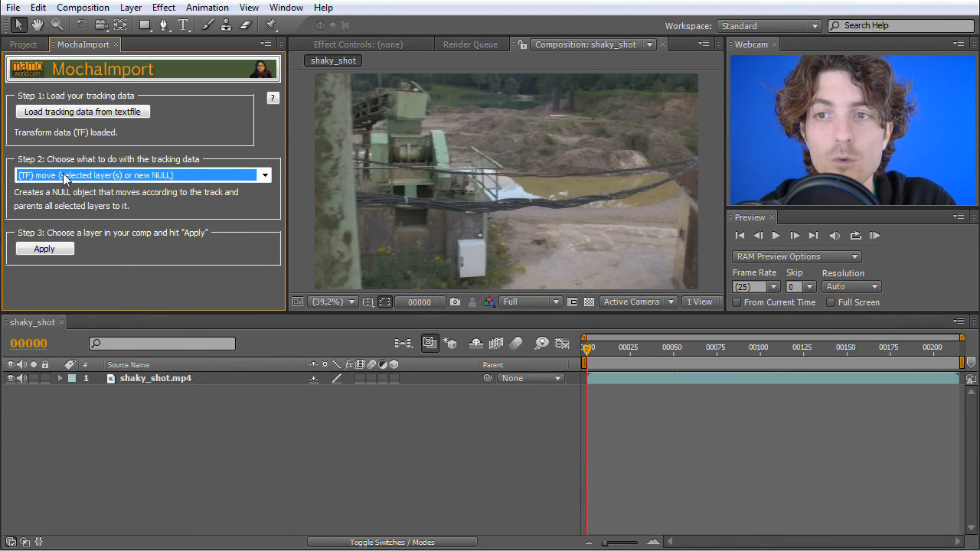
{"action": "left_click", "coordinate": [148, 381]}
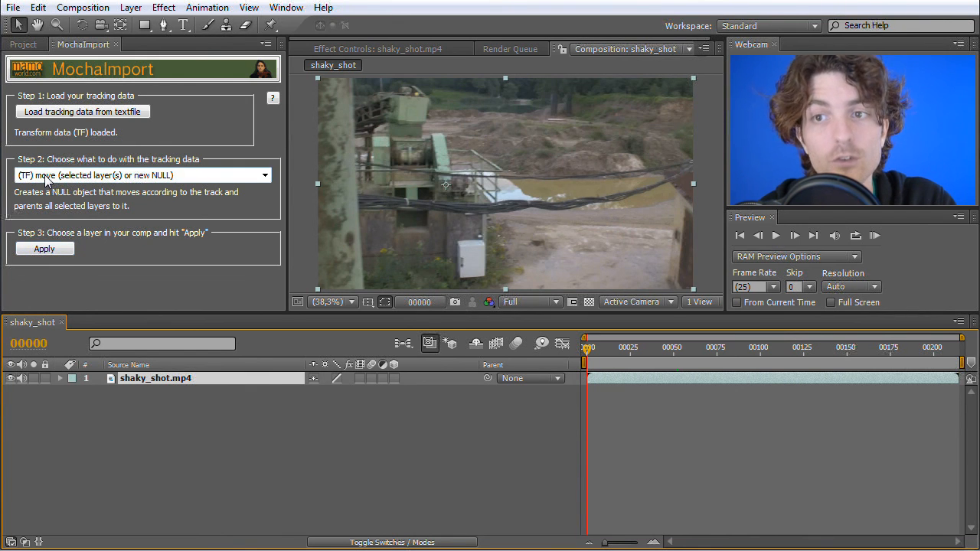
{"action": "left_click", "coordinate": [44, 249]}
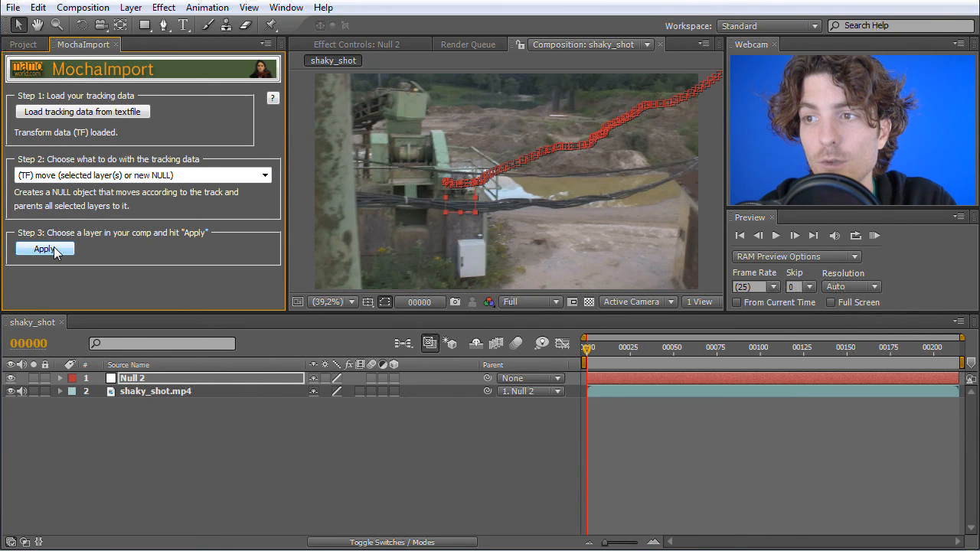
Reveal the Position, Scale and Rotation keyframes of the Null 2 layer and scrub through the footage to check the motion.
{"action": "left_click", "coordinate": [123, 385]}
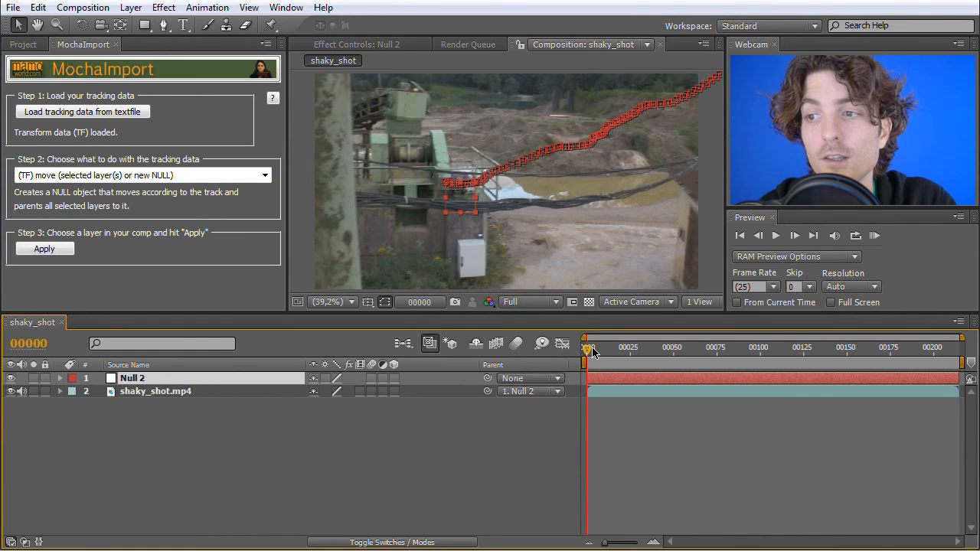
{"action": "mouse_move", "coordinate": [588, 352]}
{"action": "left_mouse_down"}
{"action": "mouse_move", "coordinate": [803, 359]}
{"action": "mouse_move", "coordinate": [578, 354]}
{"action": "left_mouse_up"}
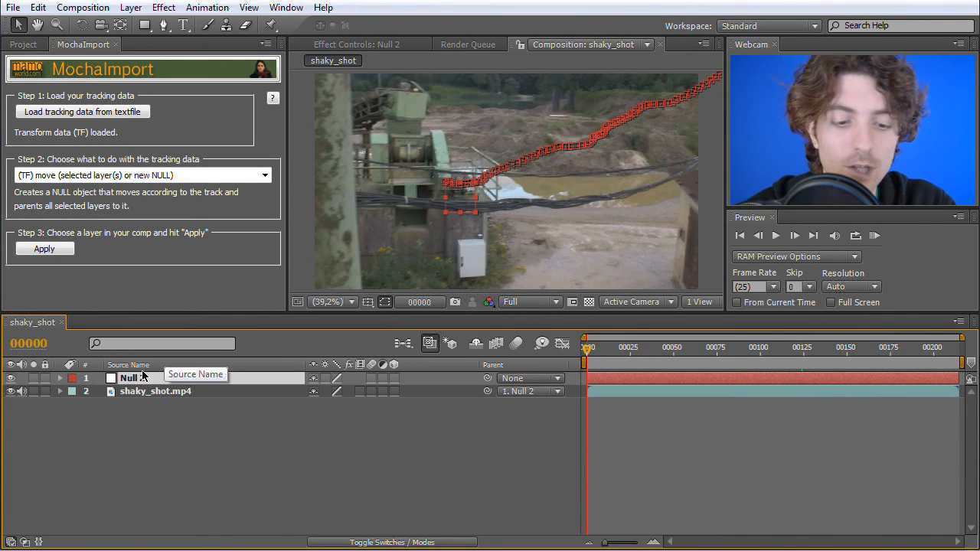
{"action": "key", "text": "p"}
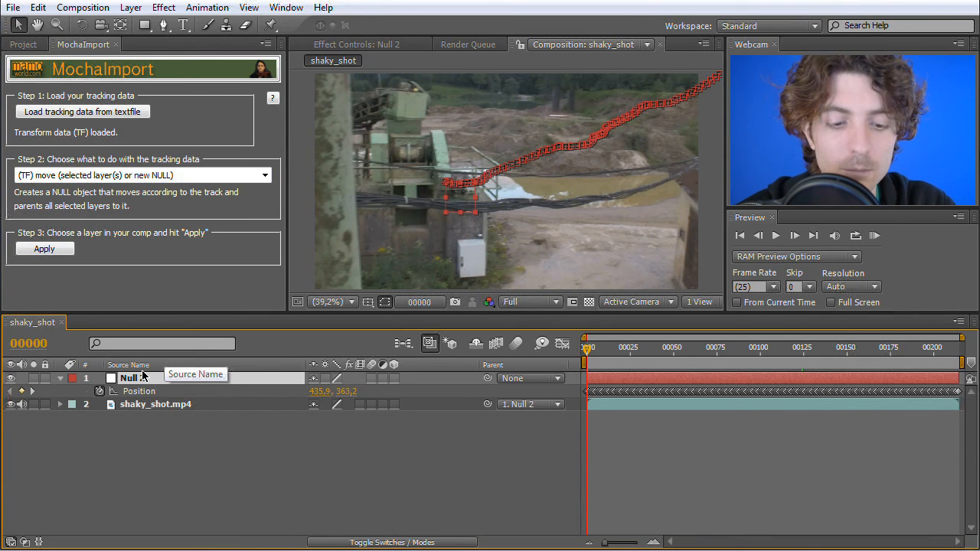
{"action": "key", "text": "shift+s"}
{"action": "key", "text": "shift+r"}
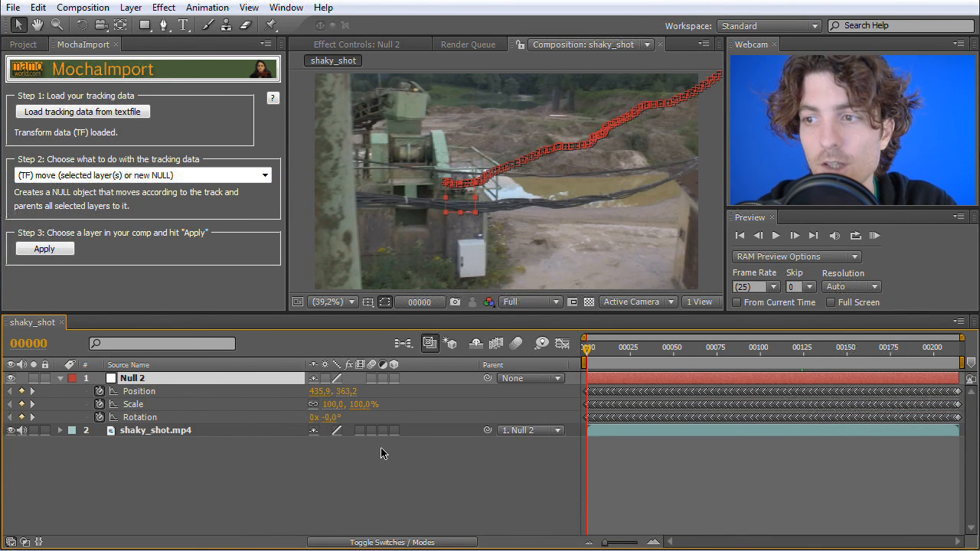
{"action": "left_click_drag", "start_coordinate": [589, 350], "coordinate": [628, 353]}
{"action": "left_click_drag", "start_coordinate": [628, 353], "coordinate": [573, 358]}
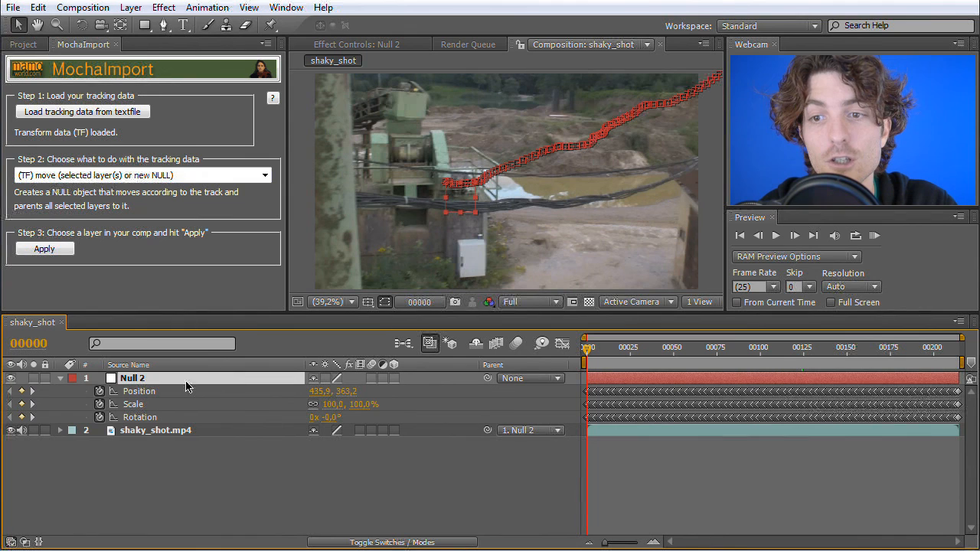
Try smoothing Null 2's motion by deleting its Position keyframes from frames 1 to 28 except frame 15, and undo the deletion after previewing.
{"action": "left_click_drag", "start_coordinate": [606, 544], "coordinate": [635, 546]}
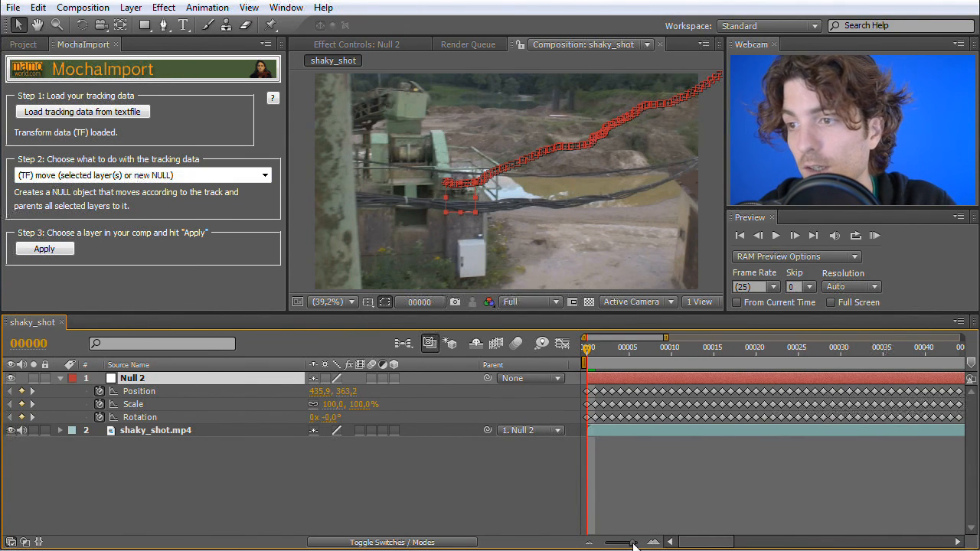
{"action": "left_click", "coordinate": [595, 393]}
{"action": "left_click", "coordinate": [603, 393], "text": "shift"}
{"action": "left_click", "coordinate": [612, 393], "text": "shift"}
{"action": "left_click", "coordinate": [621, 393], "text": "shift"}
{"action": "left_click", "coordinate": [630, 393], "text": "shift"}
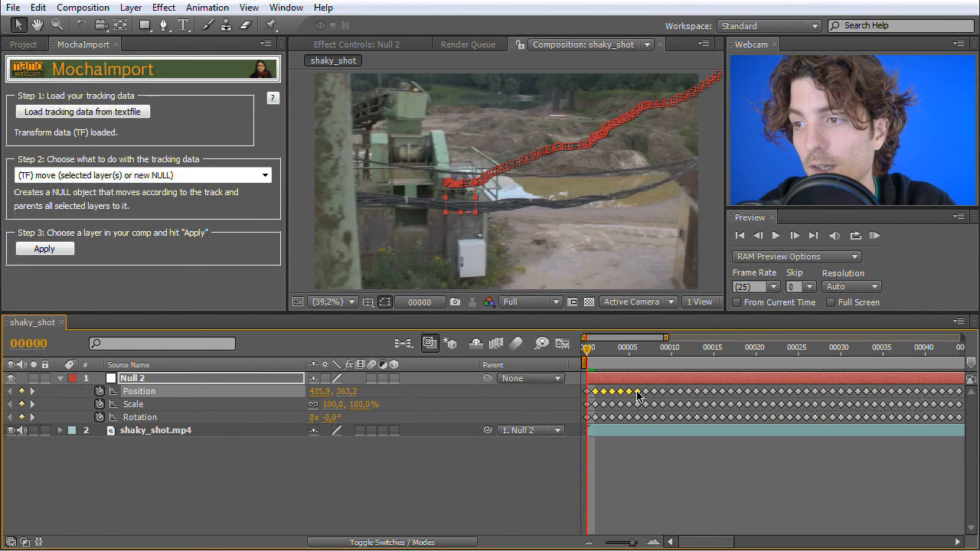
{"action": "left_click", "coordinate": [646, 393], "text": "shift"}
{"action": "left_click", "coordinate": [654, 393], "text": "shift"}
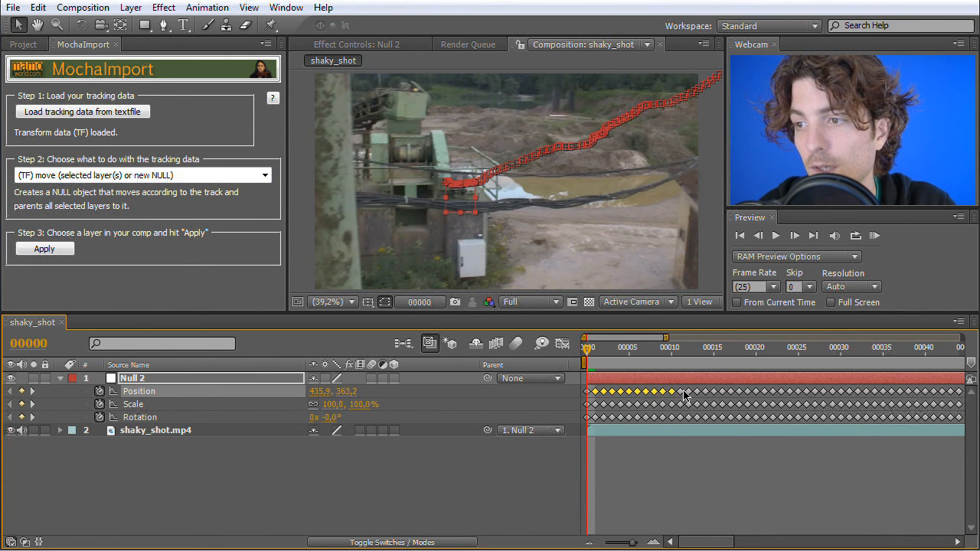
{"action": "left_click", "coordinate": [688, 392], "text": "shift"}
{"action": "left_click", "coordinate": [680, 393], "text": "shift"}
{"action": "left_click", "coordinate": [697, 393], "text": "shift"}
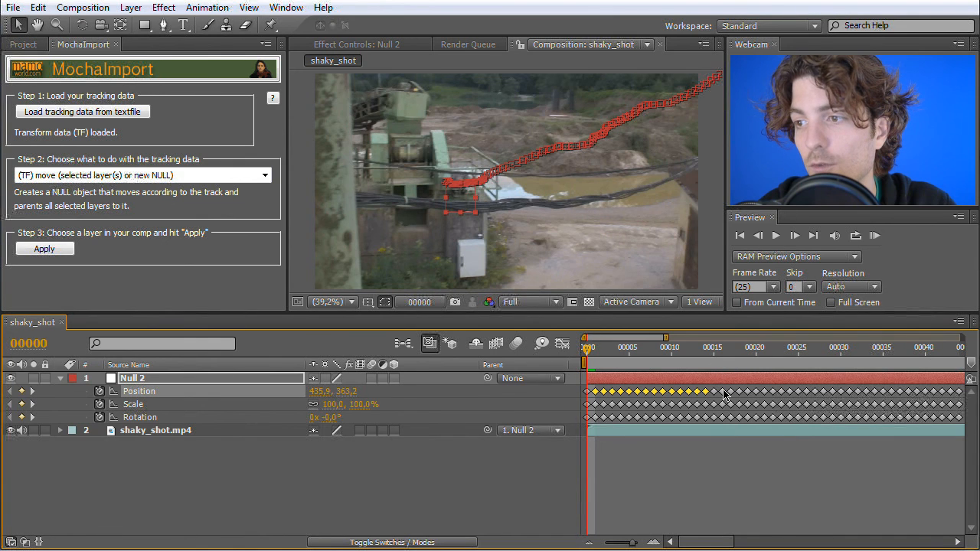
{"action": "left_click", "coordinate": [747, 392], "text": "shift"}
{"action": "left_click", "coordinate": [756, 392], "text": "shift"}
{"action": "left_click", "coordinate": [764, 393], "text": "shift"}
{"action": "left_click", "coordinate": [773, 393], "text": "shift"}
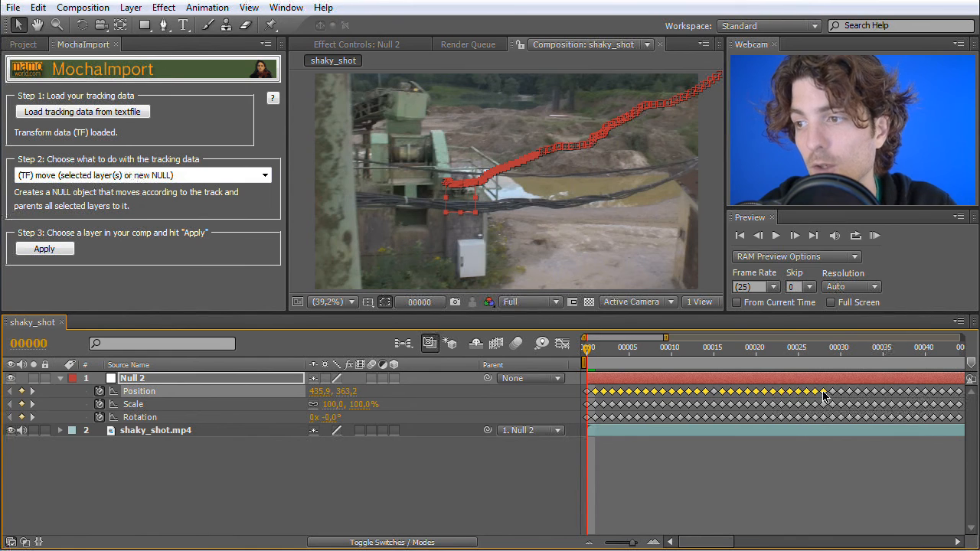
{"action": "key", "text": "Delete"}
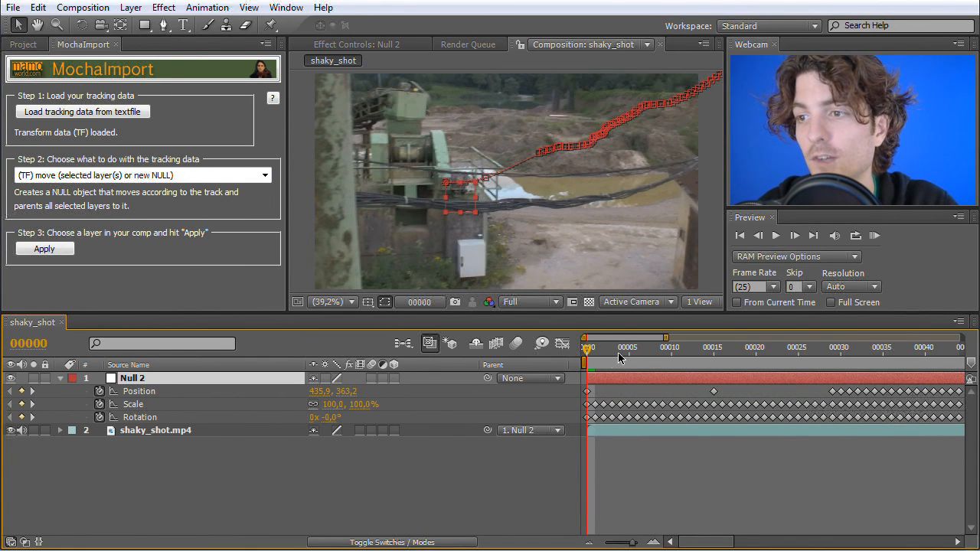
{"action": "left_click_drag", "start_coordinate": [591, 353], "coordinate": [774, 356]}
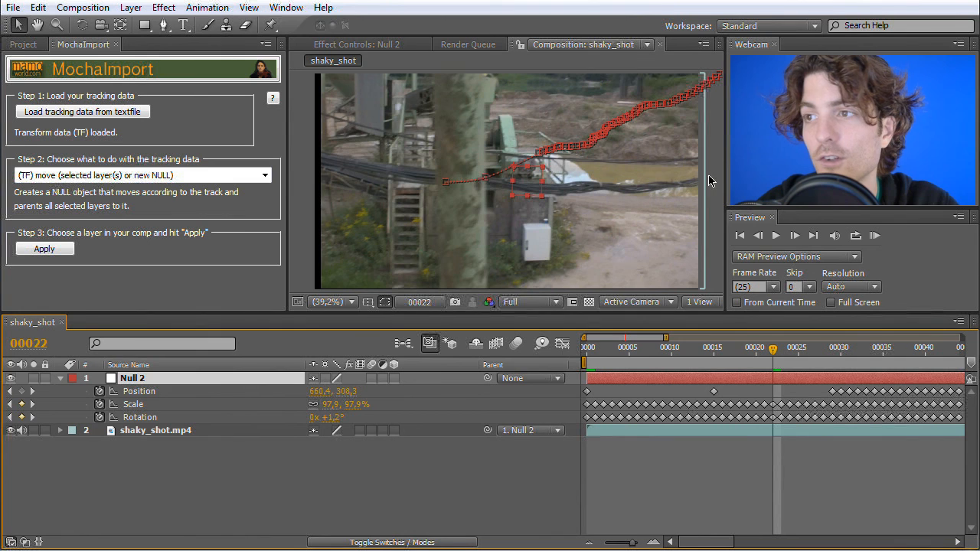
{"action": "left_click_drag", "start_coordinate": [772, 352], "coordinate": [712, 358]}
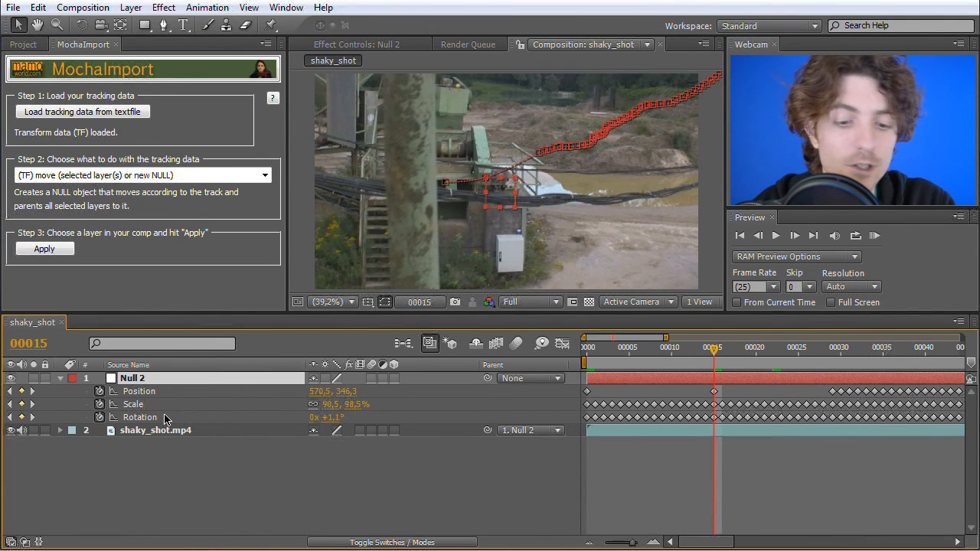
{"action": "key", "text": "ctrl+z"}
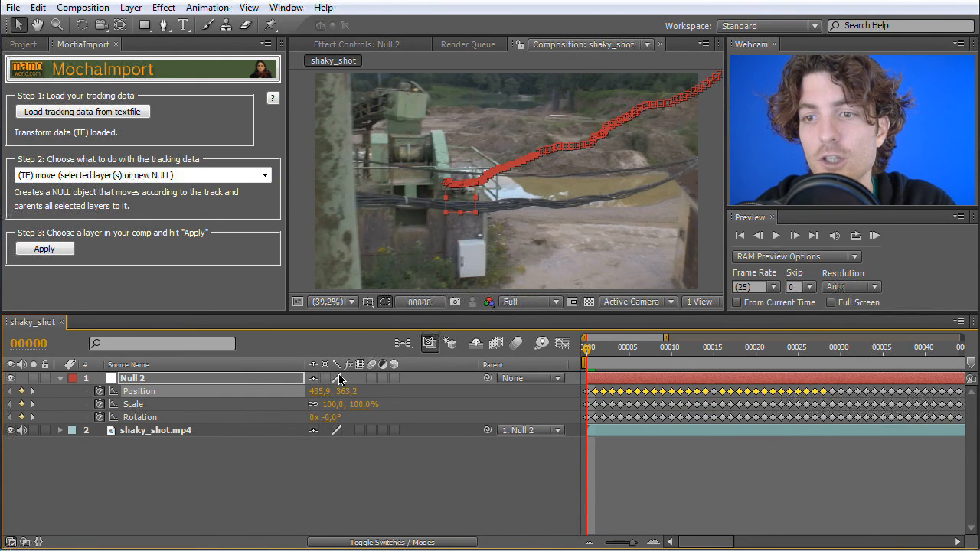
{"action": "left_click", "coordinate": [191, 499]}
Add the expression smooth(width = .2, samples = 5, t = time) to the Position property of Null 2.
{"action": "left_click", "coordinate": [130, 392]}
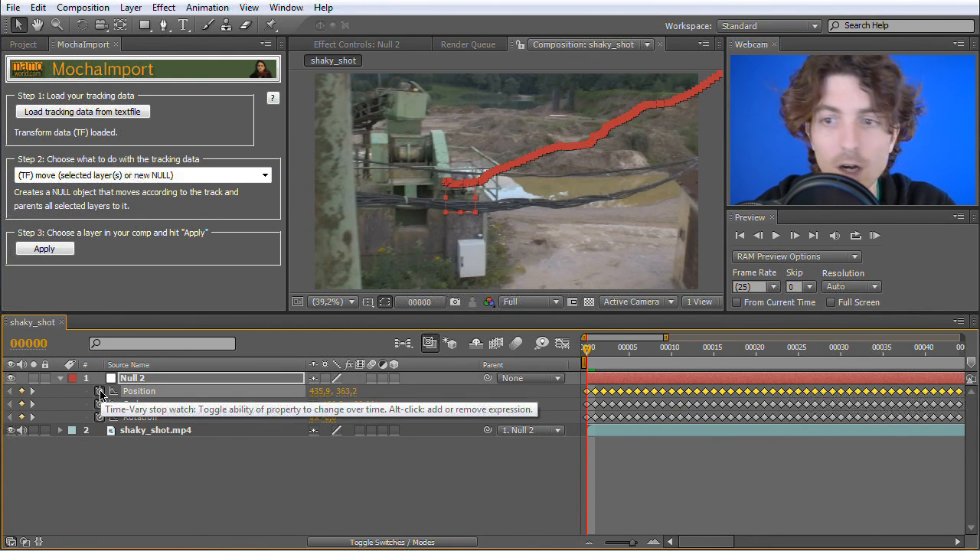
{"action": "left_click", "coordinate": [100, 393], "text": "alt"}
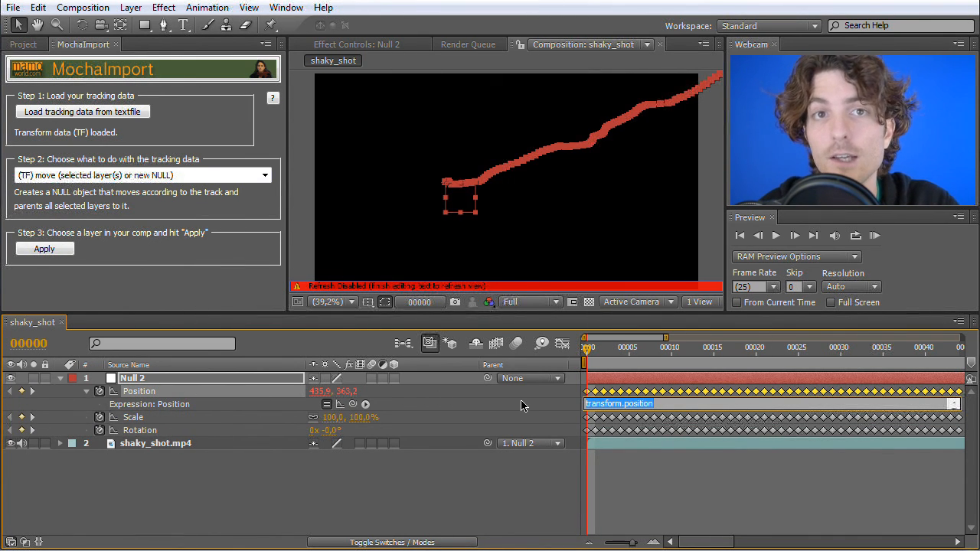
{"action": "left_click", "coordinate": [365, 405]}
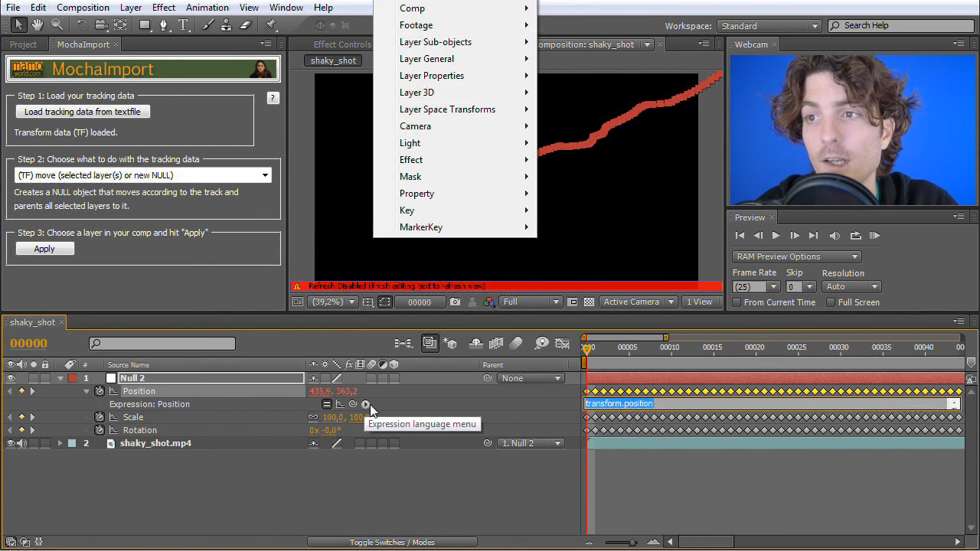
{"action": "mouse_move", "coordinate": [421, 197]}
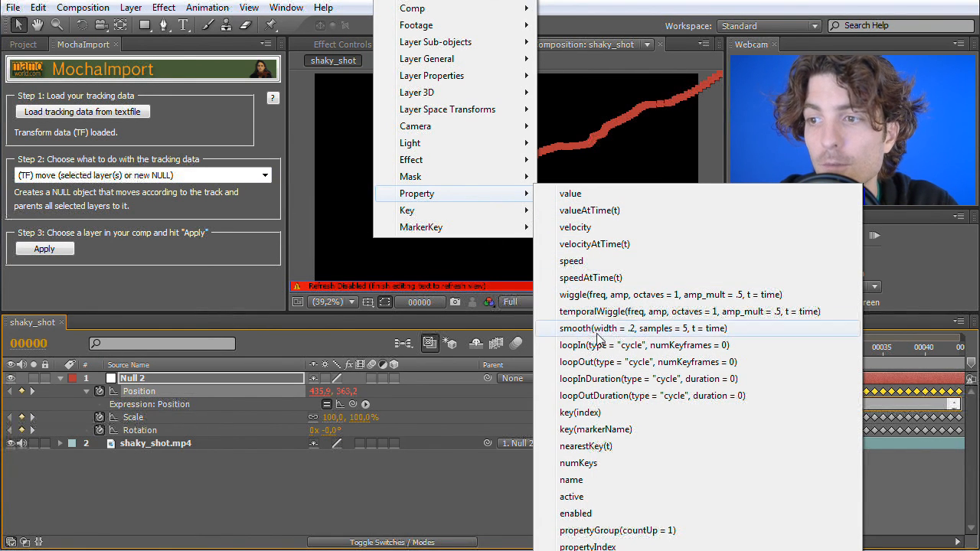
{"action": "left_click", "coordinate": [607, 329]}
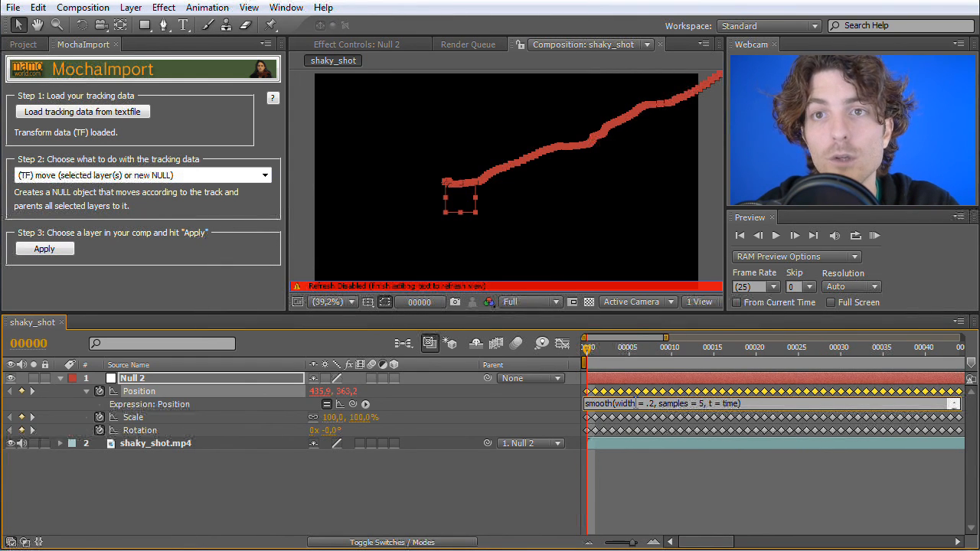
{"action": "left_click", "coordinate": [534, 511]}
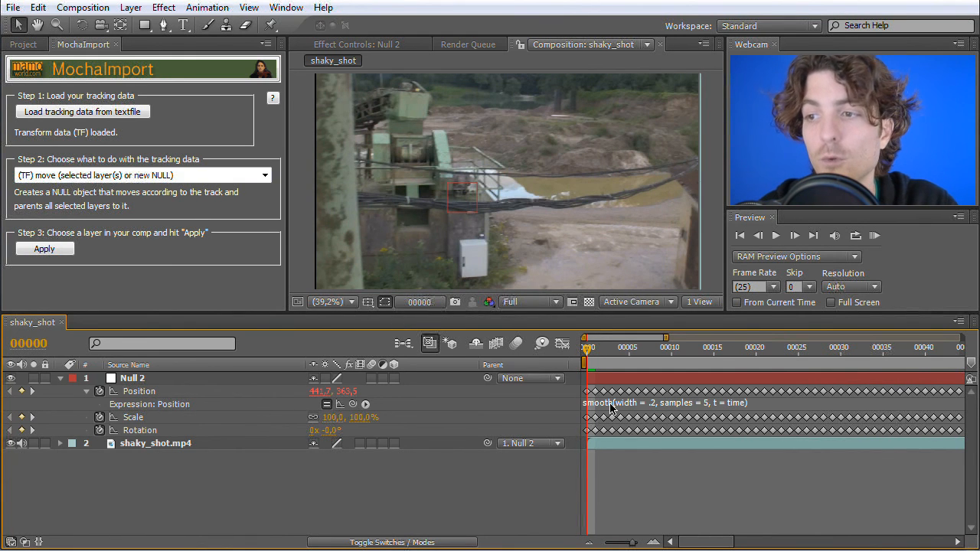
Scrub through the opening frames and run a RAM preview to check the smoothed camera motion.
{"action": "left_click_drag", "start_coordinate": [589, 353], "coordinate": [788, 357]}
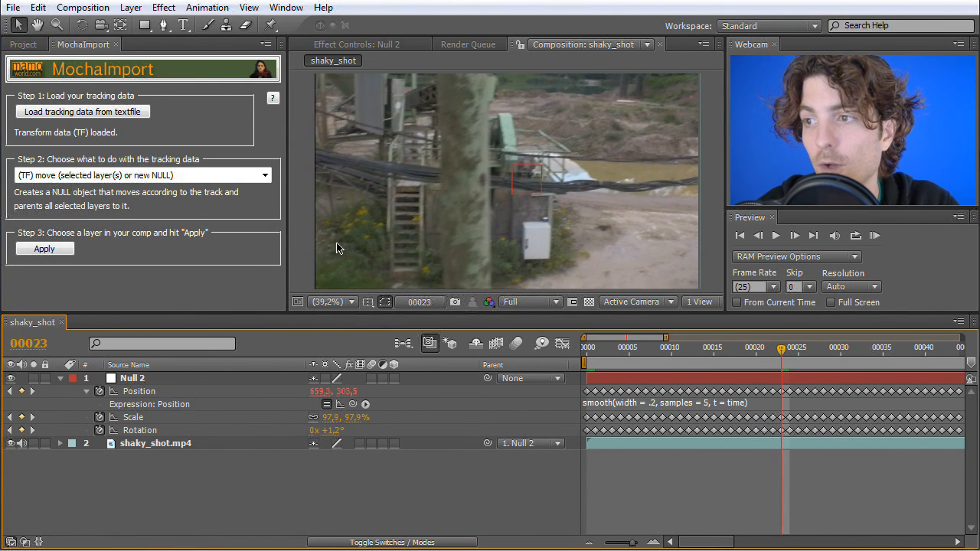
{"action": "left_click_drag", "start_coordinate": [778, 351], "coordinate": [748, 352]}
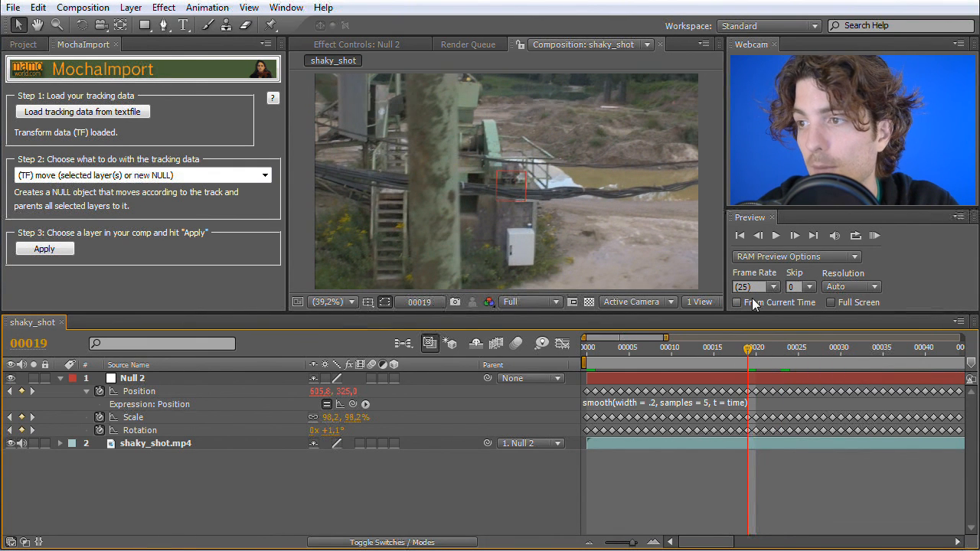
{"action": "left_click", "coordinate": [874, 236]}
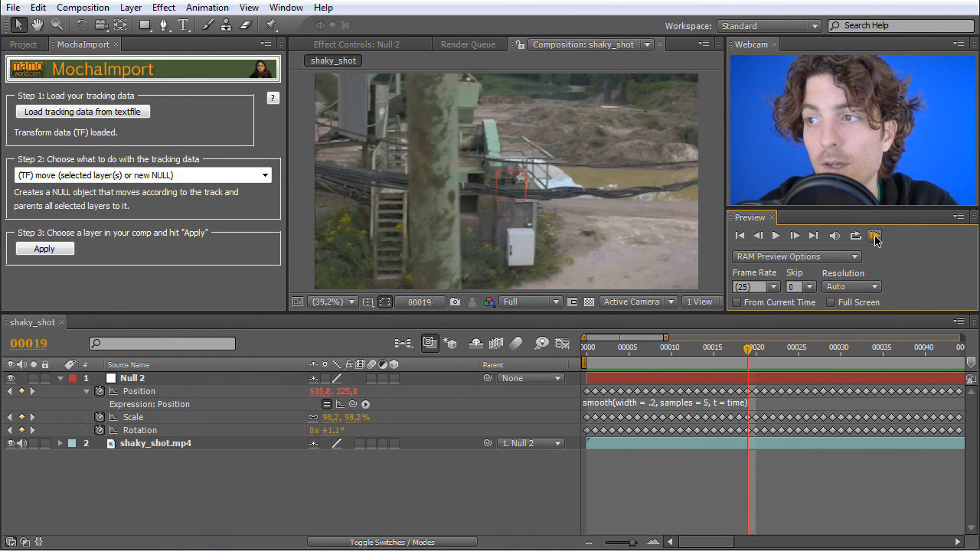
Set the width in Null 2's Position smooth expression to 1, RAM preview the result and return to frame 0.
{"action": "left_click", "coordinate": [659, 405]}
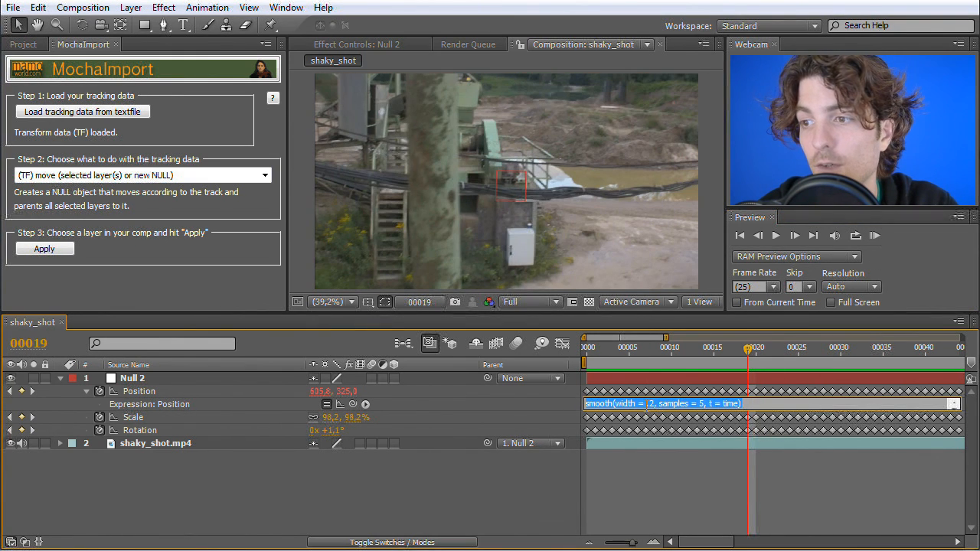
{"action": "left_click_drag", "start_coordinate": [646, 405], "coordinate": [654, 404]}
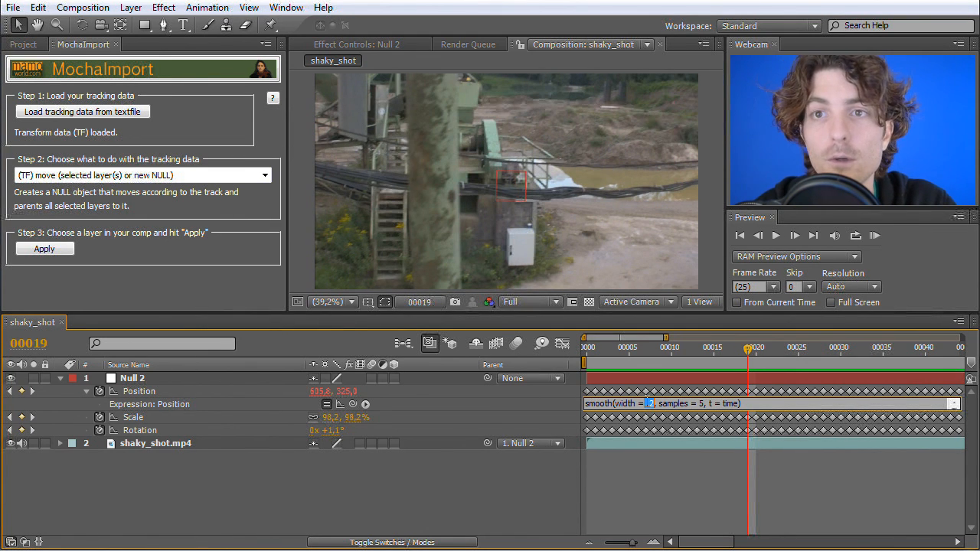
{"action": "type", "text": "1"}
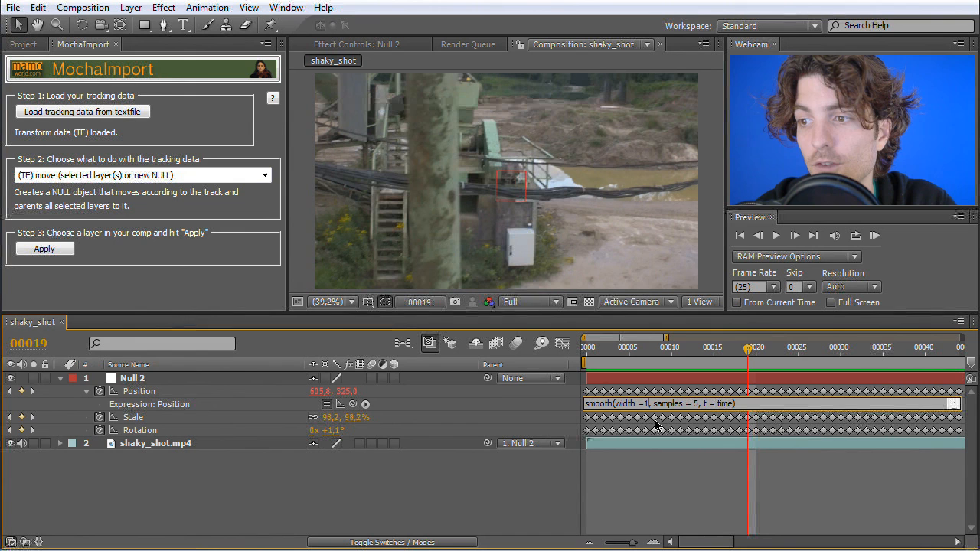
{"action": "left_click", "coordinate": [525, 492]}
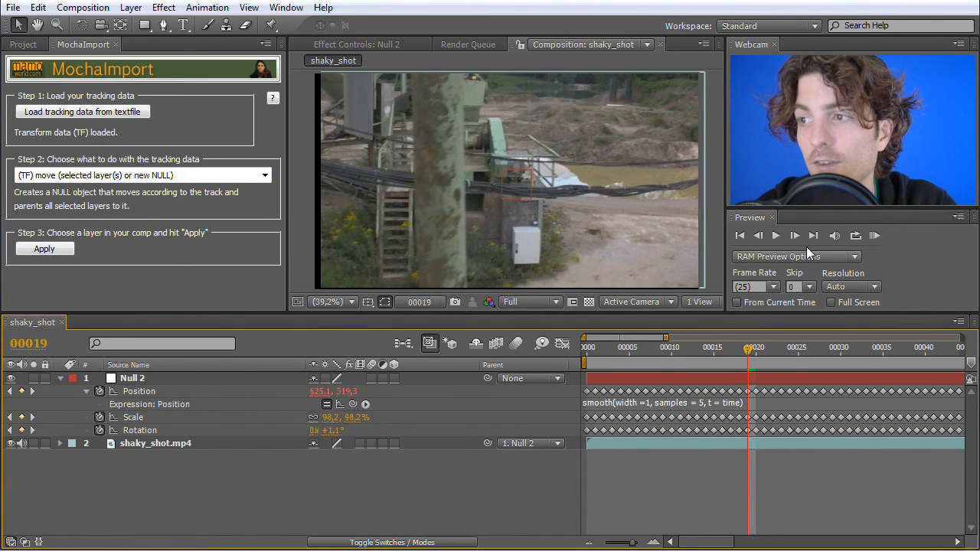
{"action": "left_click", "coordinate": [874, 235]}
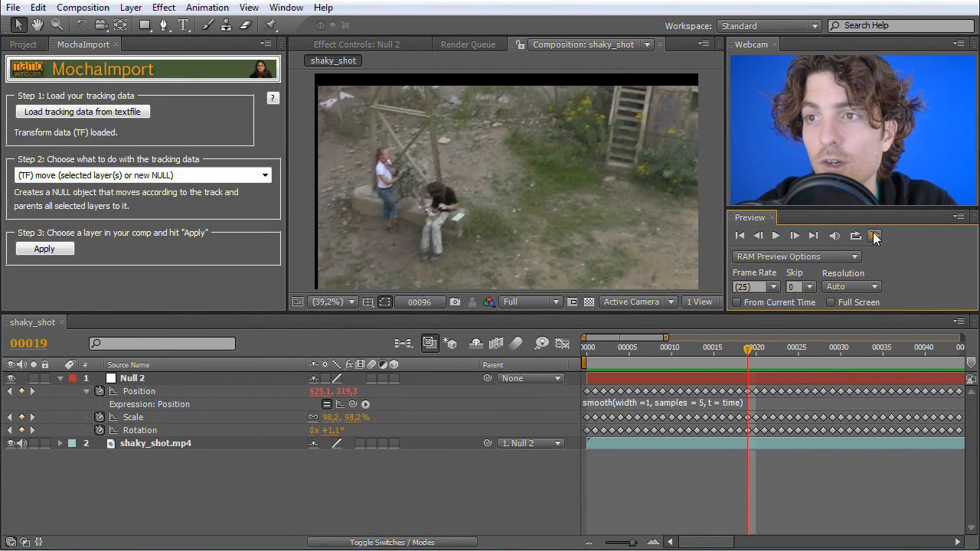
{"action": "left_click_drag", "start_coordinate": [671, 347], "coordinate": [562, 349]}
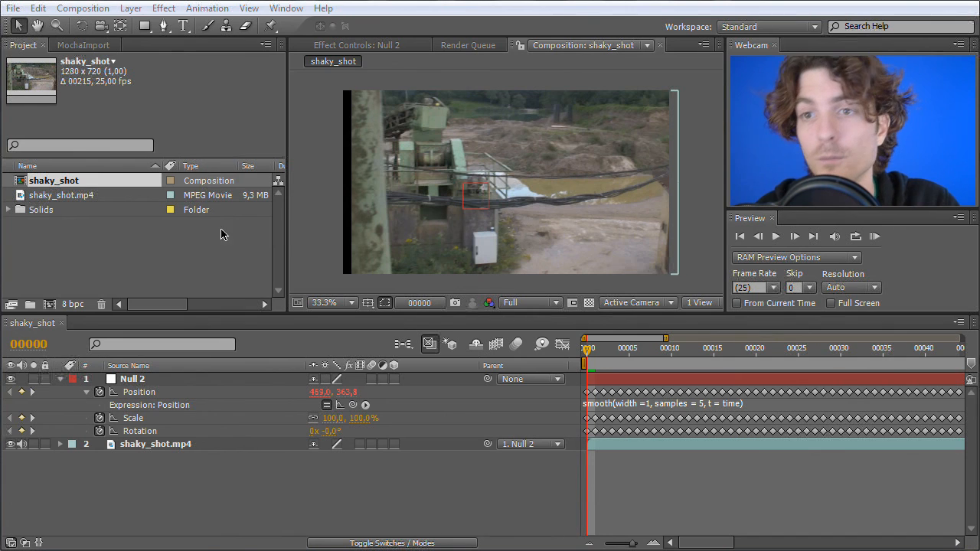
Nest the shaky_shot composition in a new composition and rename that one "shaky_shot scaled".
{"action": "left_click", "coordinate": [62, 243]}
{"action": "left_click", "coordinate": [34, 181]}
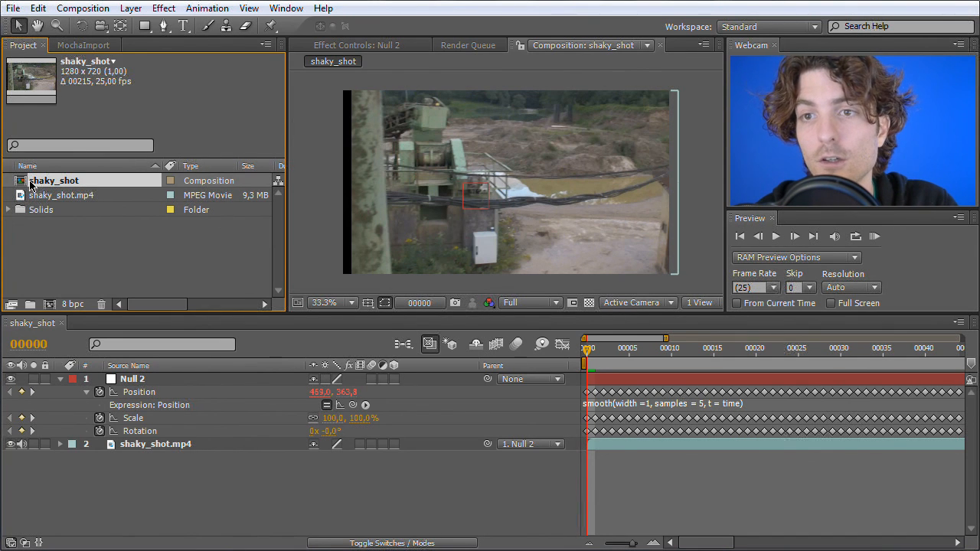
{"action": "left_click_drag", "start_coordinate": [30, 186], "coordinate": [52, 304]}
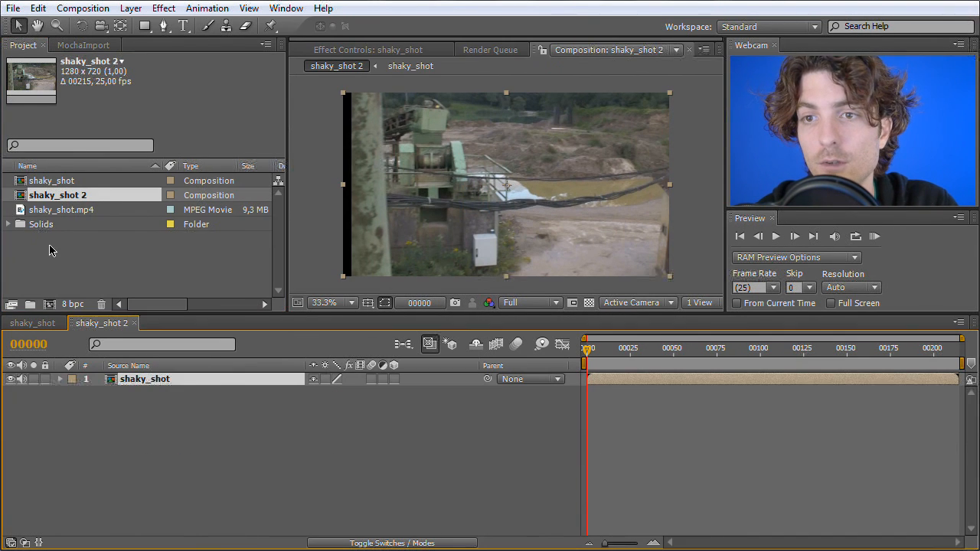
{"action": "left_click", "coordinate": [56, 199]}
{"action": "key", "text": "Return"}
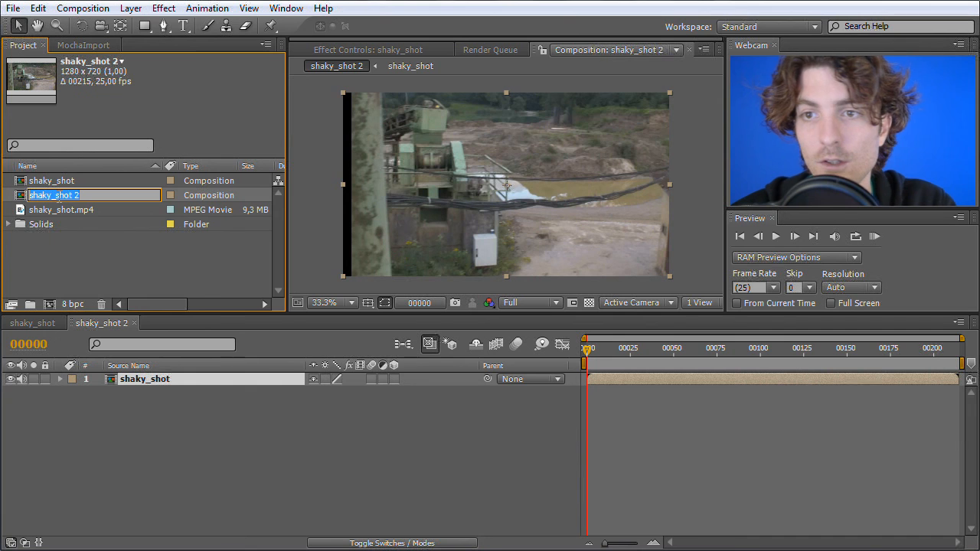
{"action": "type", "text": "scal"}
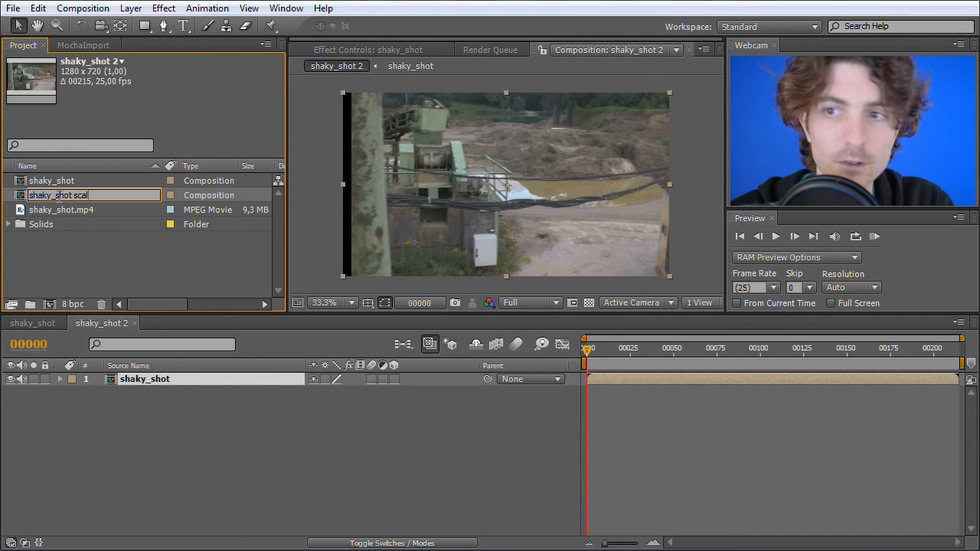
{"action": "type", "text": "ed"}
{"action": "key", "text": "Return"}
Scale the nested shaky_shot layer up to 116% to hide the black borders, checking frames along the shot.
{"action": "left_click", "coordinate": [135, 389]}
{"action": "key", "text": "s"}
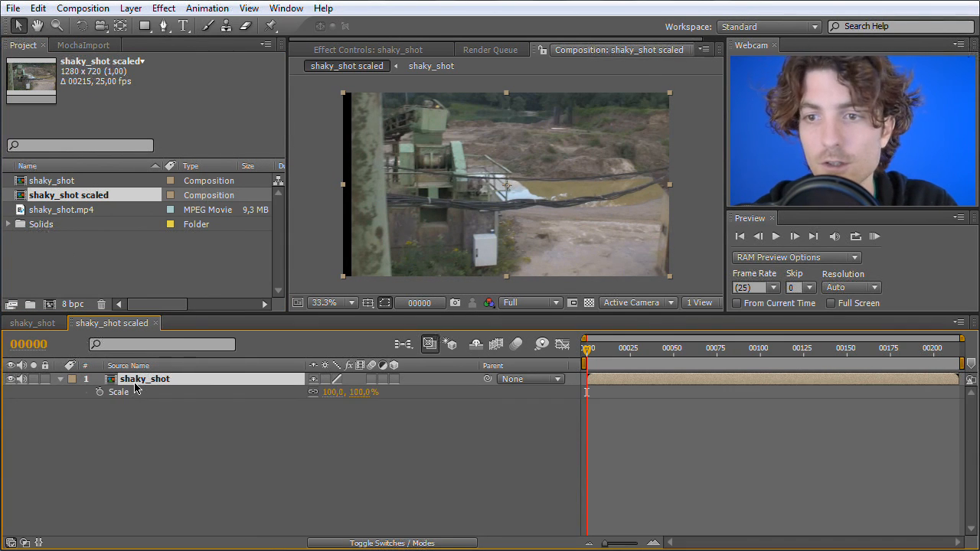
{"action": "left_click_drag", "start_coordinate": [340, 402], "coordinate": [344, 402]}
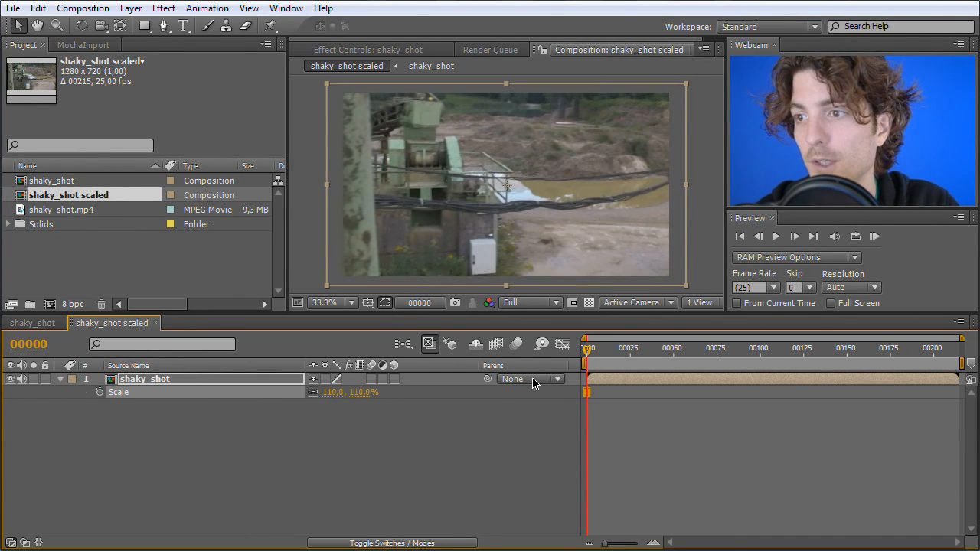
{"action": "left_click_drag", "start_coordinate": [587, 349], "coordinate": [752, 365]}
{"action": "left_click_drag", "start_coordinate": [339, 401], "coordinate": [353, 399]}
{"action": "left_click_drag", "start_coordinate": [753, 354], "coordinate": [797, 356]}
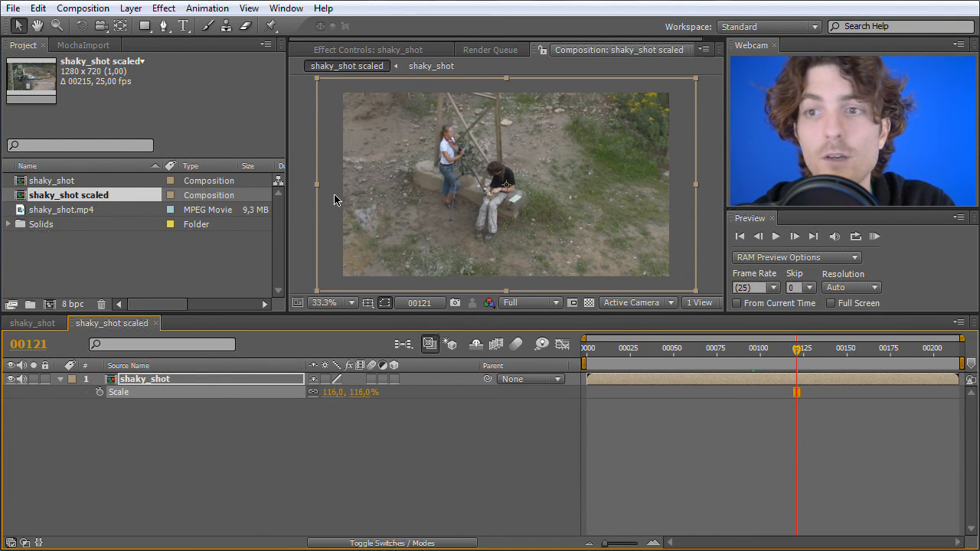
Delete the "shaky_shot scaled" composition from the project.
{"action": "left_click", "coordinate": [125, 263]}
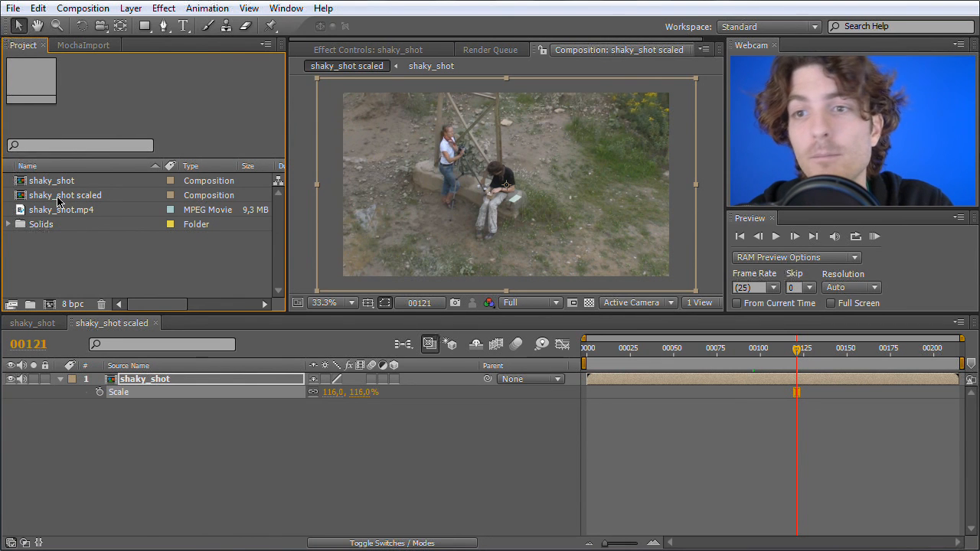
{"action": "left_click", "coordinate": [18, 199]}
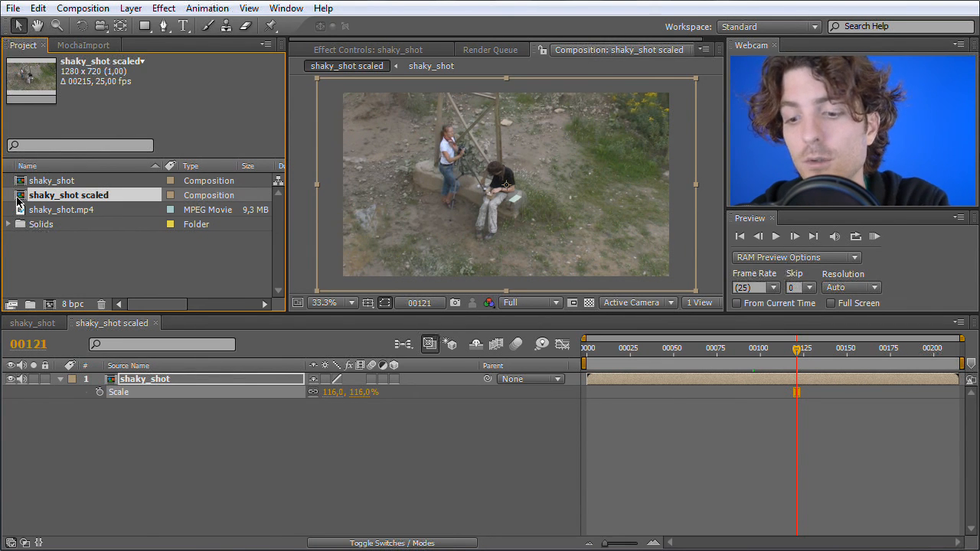
{"action": "key", "text": "Delete"}
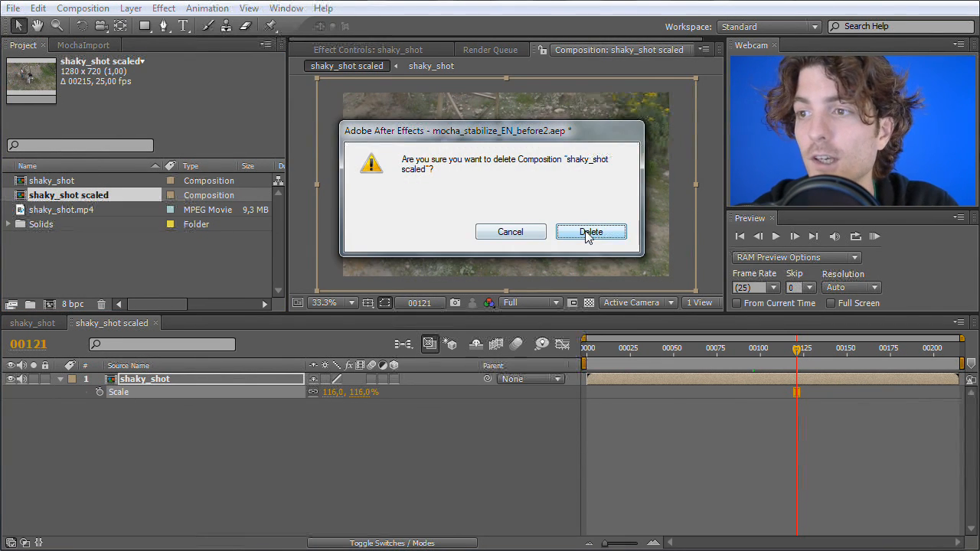
{"action": "left_click", "coordinate": [588, 232]}
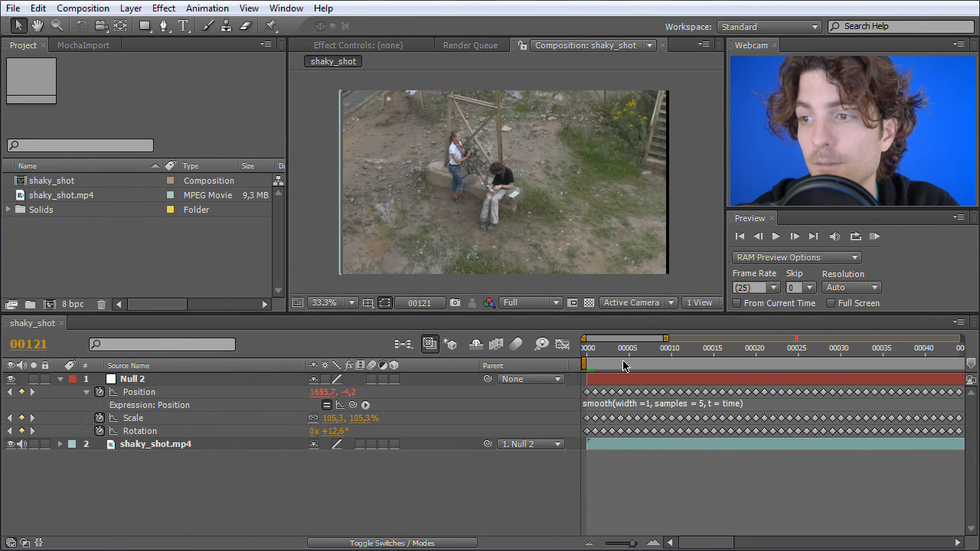
Scrub through the shaky_shot composition and compare the black borders around frames 155 to 157.
{"action": "left_click_drag", "start_coordinate": [610, 353], "coordinate": [971, 356]}
{"action": "left_click_drag", "start_coordinate": [738, 542], "coordinate": [866, 539]}
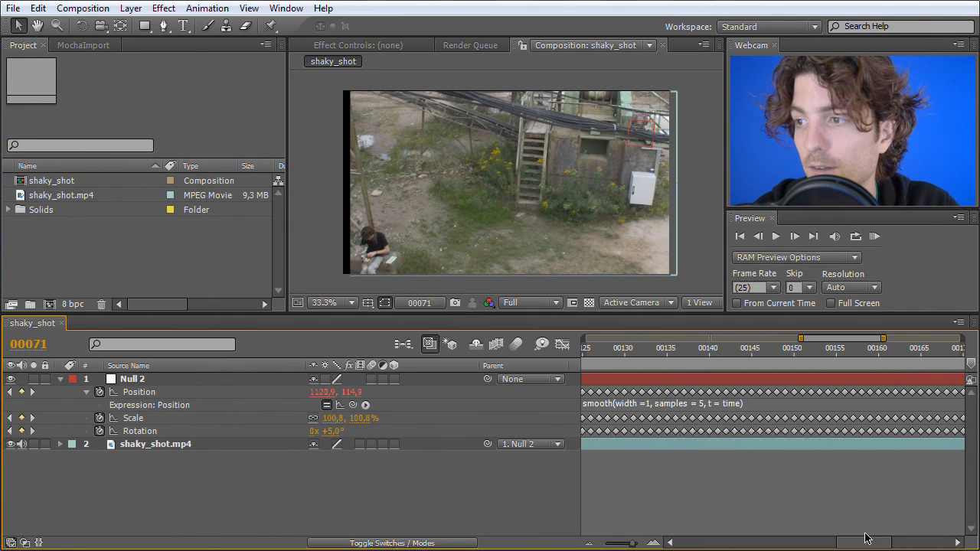
{"action": "left_click_drag", "start_coordinate": [803, 349], "coordinate": [855, 349]}
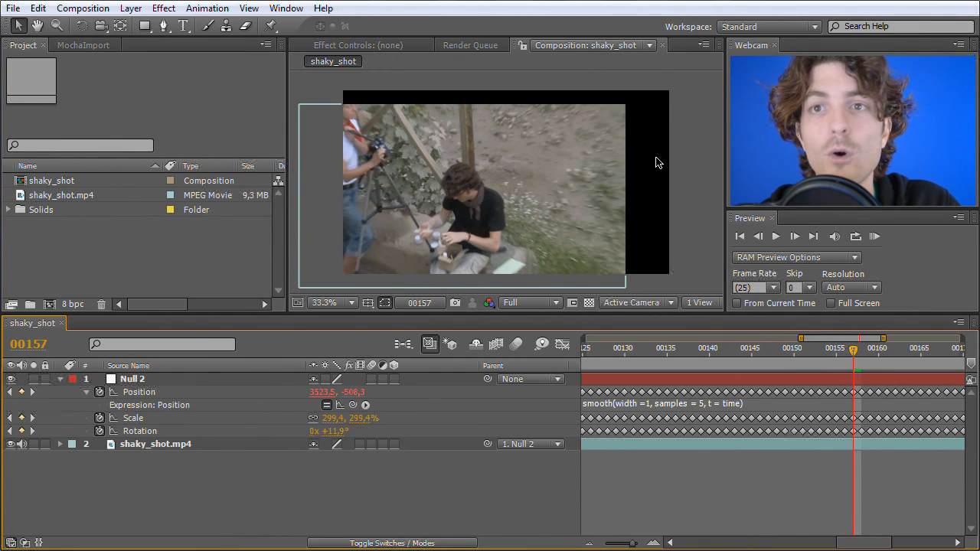
{"action": "left_click_drag", "start_coordinate": [854, 351], "coordinate": [837, 353]}
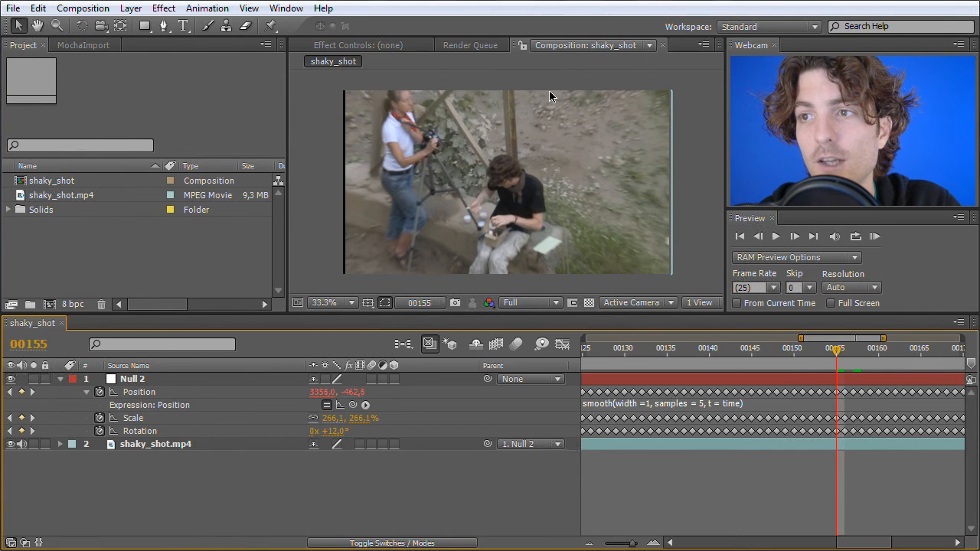
{"action": "left_click_drag", "start_coordinate": [842, 356], "coordinate": [855, 354]}
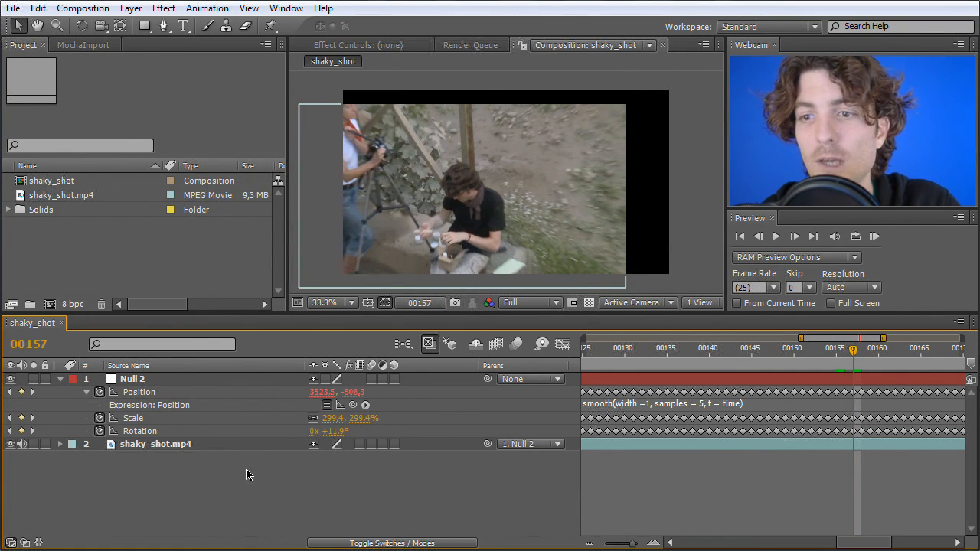
Duplicate the shaky_shot.mp4 layer and enlarge the lower copy until it fills the black border at frame 157.
{"action": "left_click", "coordinate": [142, 446]}
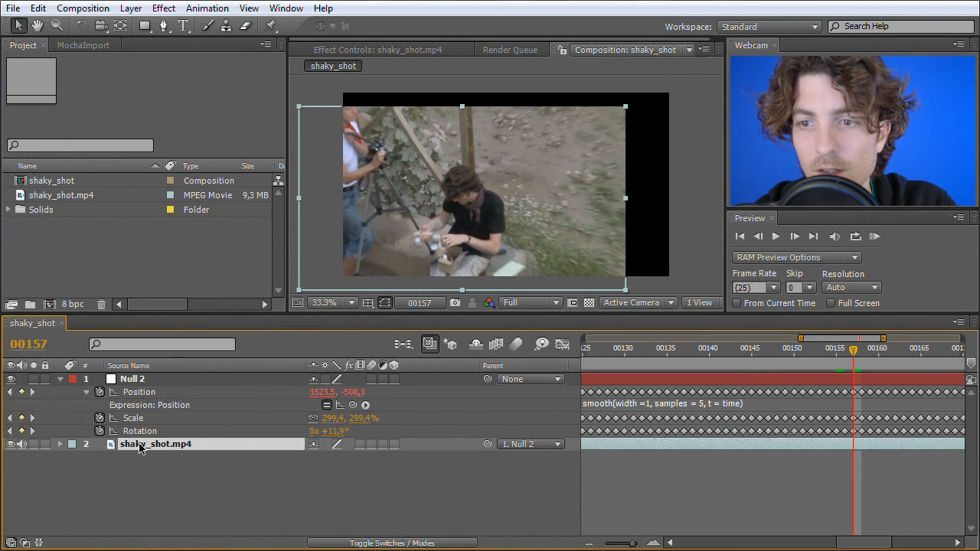
{"action": "key", "text": "ctrl+d"}
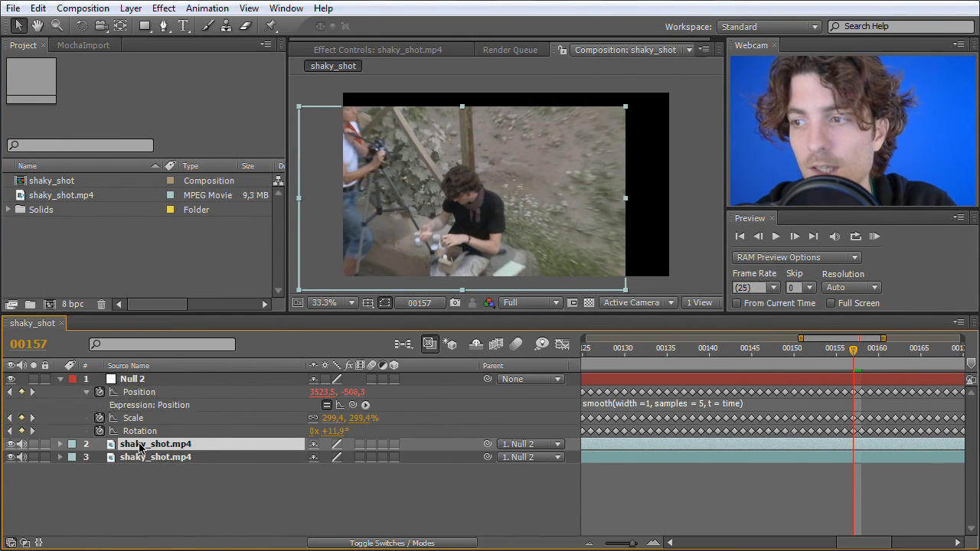
{"action": "left_click", "coordinate": [599, 457]}
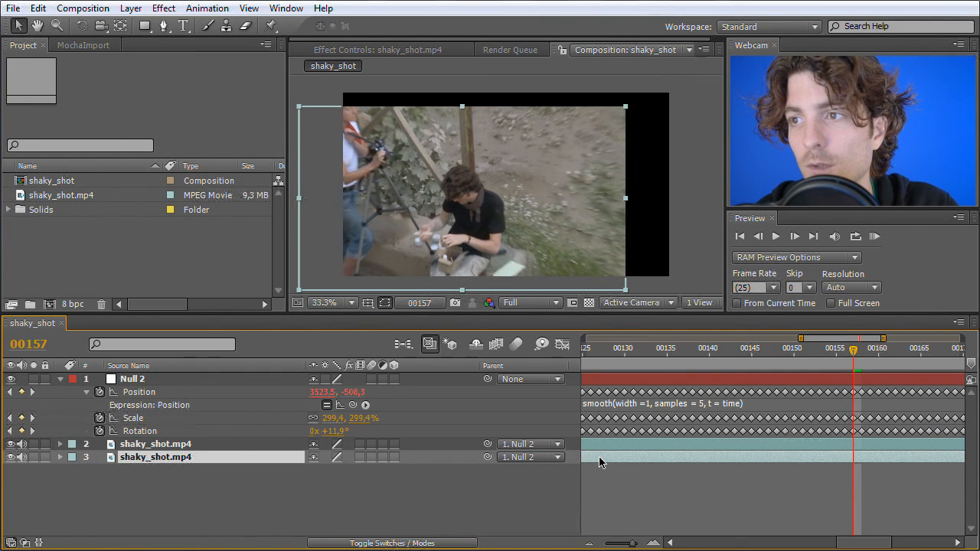
{"action": "mouse_move", "coordinate": [602, 462]}
{"action": "left_mouse_down"}
{"action": "mouse_move", "coordinate": [625, 461]}
{"action": "mouse_move", "coordinate": [587, 457]}
{"action": "mouse_move", "coordinate": [634, 454]}
{"action": "mouse_move", "coordinate": [608, 452]}
{"action": "left_mouse_up"}
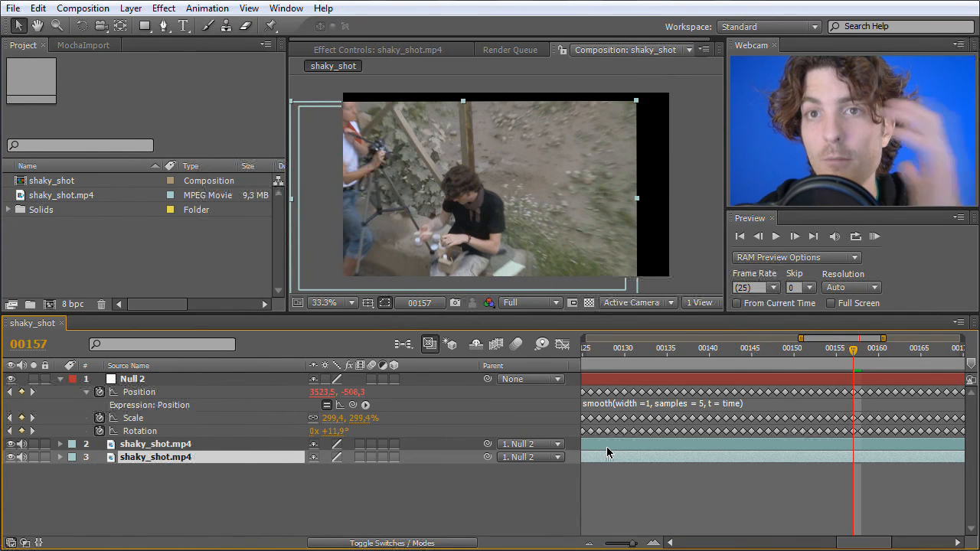
{"action": "left_click_drag", "start_coordinate": [606, 447], "coordinate": [629, 443]}
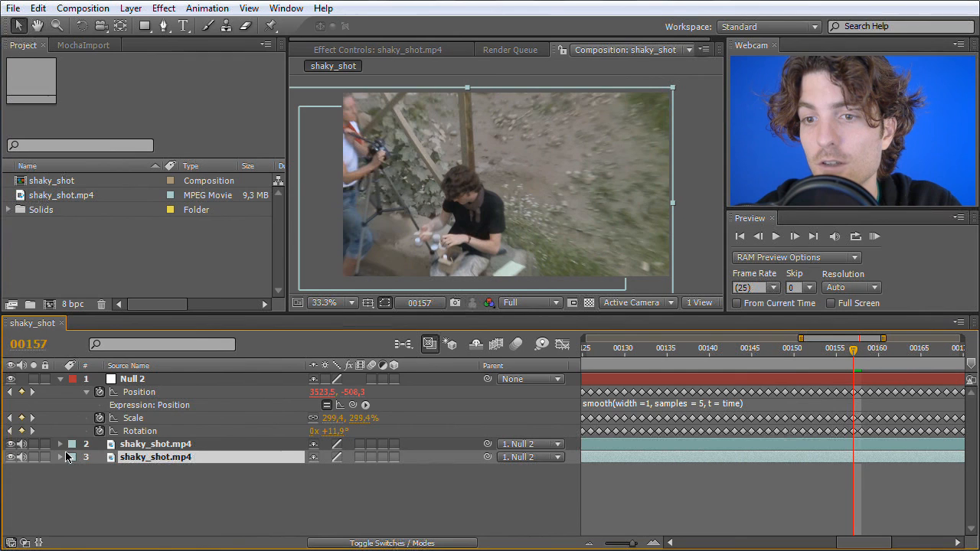
Toggle the visibility of the lower shaky_shot.mp4 copy at frames 157 and 160 to compare how it covers the black borders.
{"action": "left_click", "coordinate": [10, 457]}
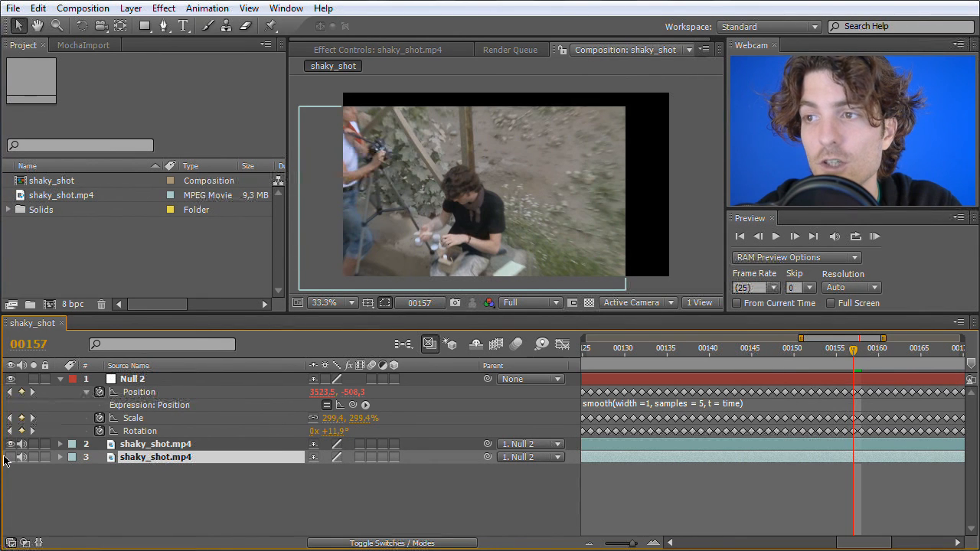
{"action": "left_click", "coordinate": [4, 457]}
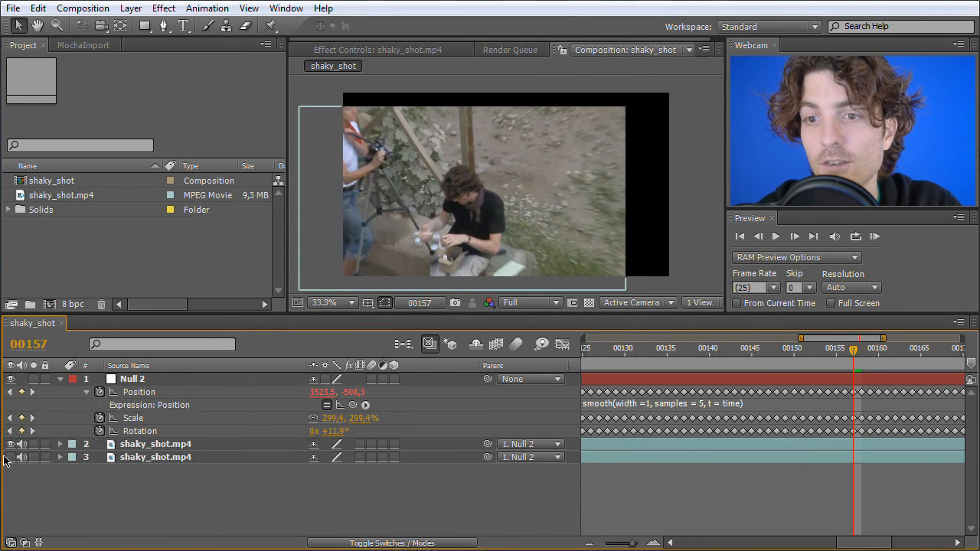
{"action": "left_click", "coordinate": [10, 457]}
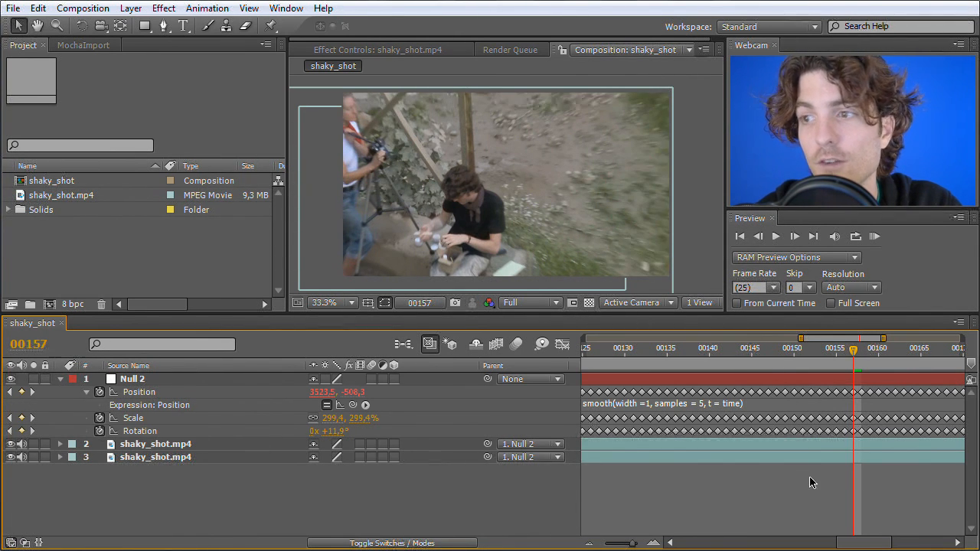
{"action": "left_click_drag", "start_coordinate": [857, 352], "coordinate": [879, 354]}
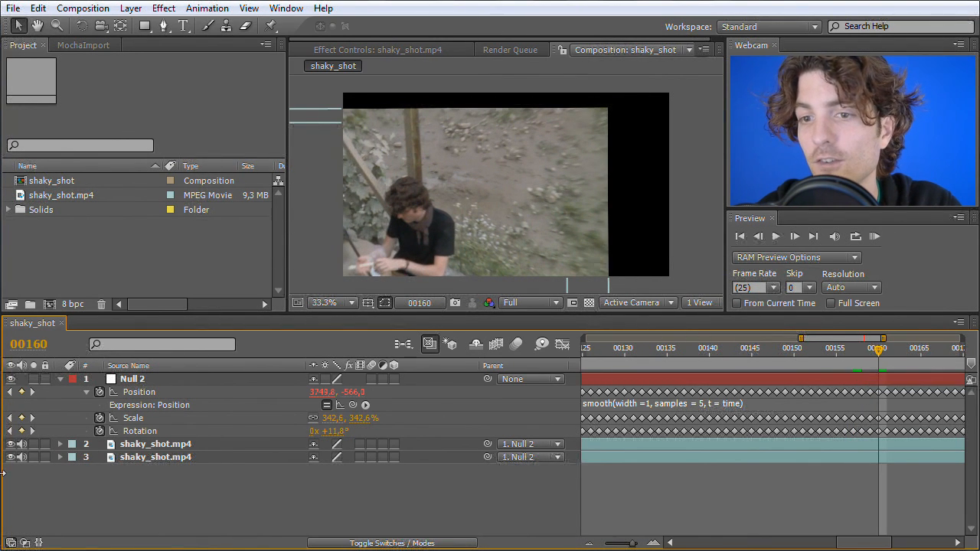
{"action": "left_click", "coordinate": [10, 457]}
{"action": "left_click", "coordinate": [10, 458]}
{"action": "left_click", "coordinate": [10, 457]}
{"action": "left_click", "coordinate": [10, 457]}
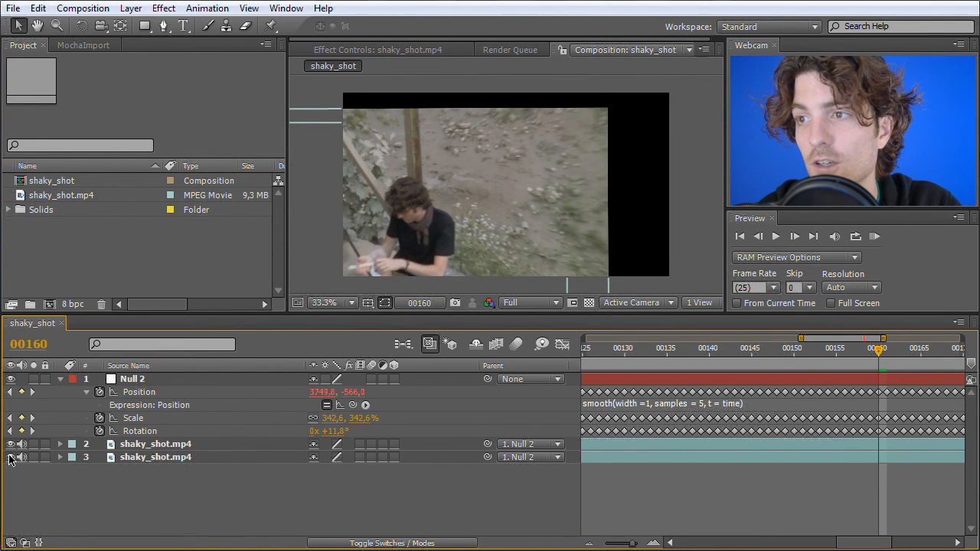
Duplicate the shaky_shot.mp4 layer and shift the lowest copy to start at about frame 9, filling the borders at frame 160.
{"action": "left_click", "coordinate": [150, 448]}
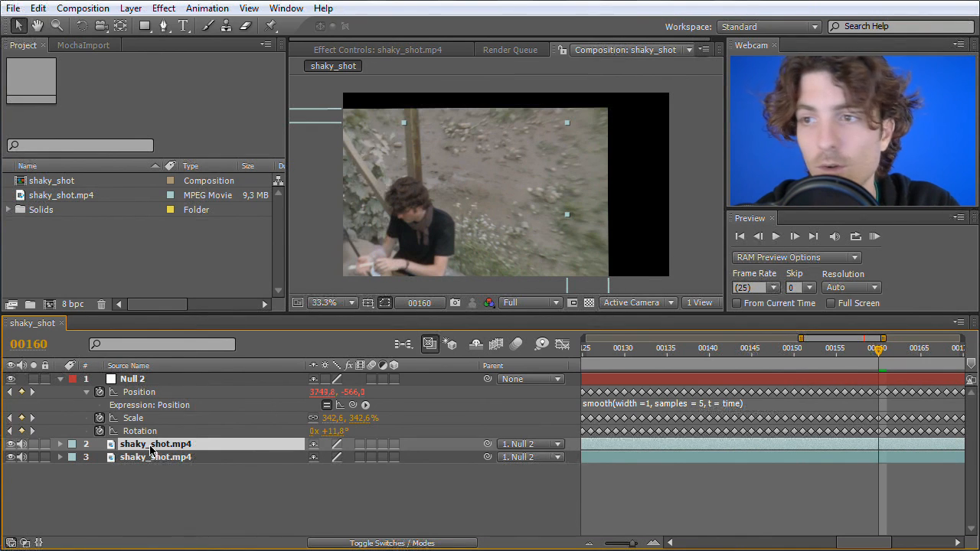
{"action": "key", "text": "ctrl+d"}
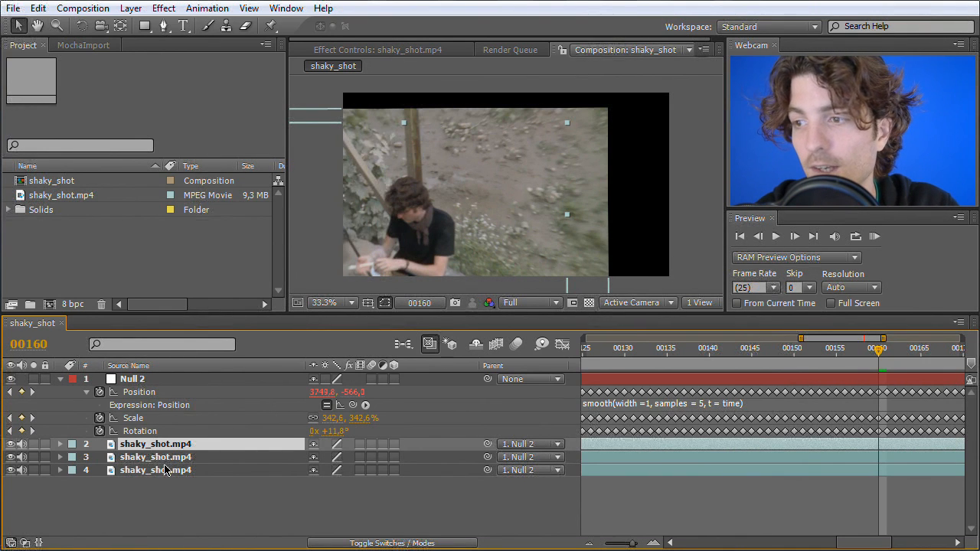
{"action": "left_click", "coordinate": [167, 472]}
{"action": "left_click_drag", "start_coordinate": [607, 476], "coordinate": [647, 475]}
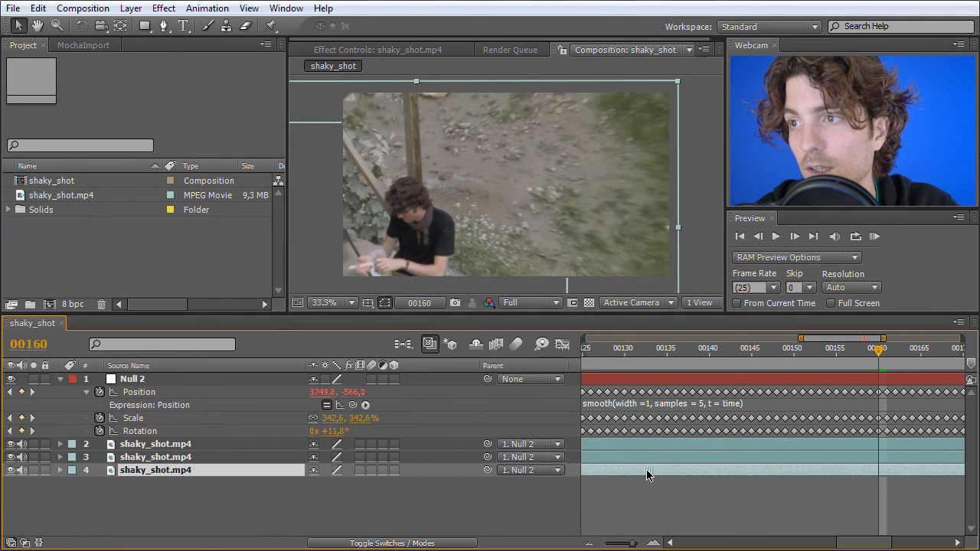
At frame 167, duplicate the lowest shaky_shot.mp4 layer and shift the bottom copy to start at about frame 12.
{"action": "left_click_drag", "start_coordinate": [882, 356], "coordinate": [935, 353]}
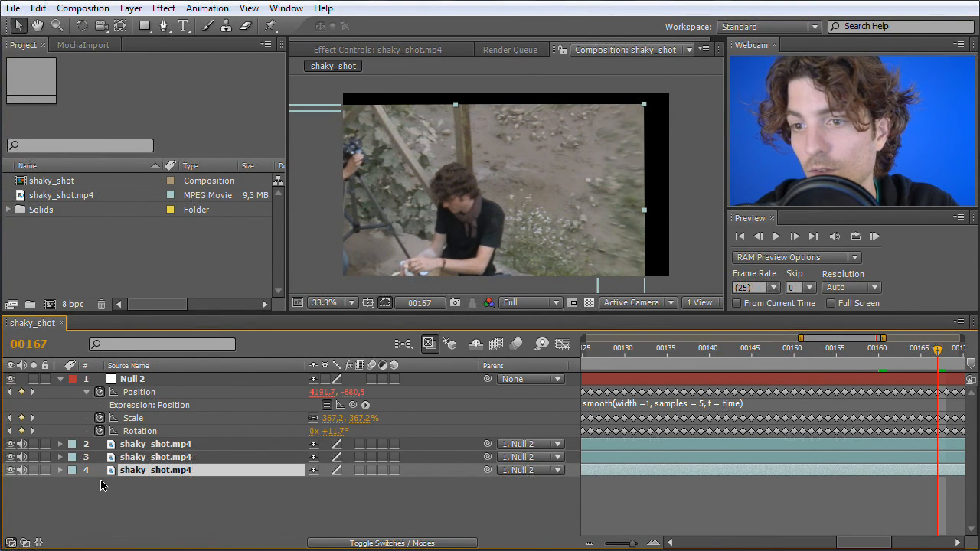
{"action": "key", "text": "ctrl+d"}
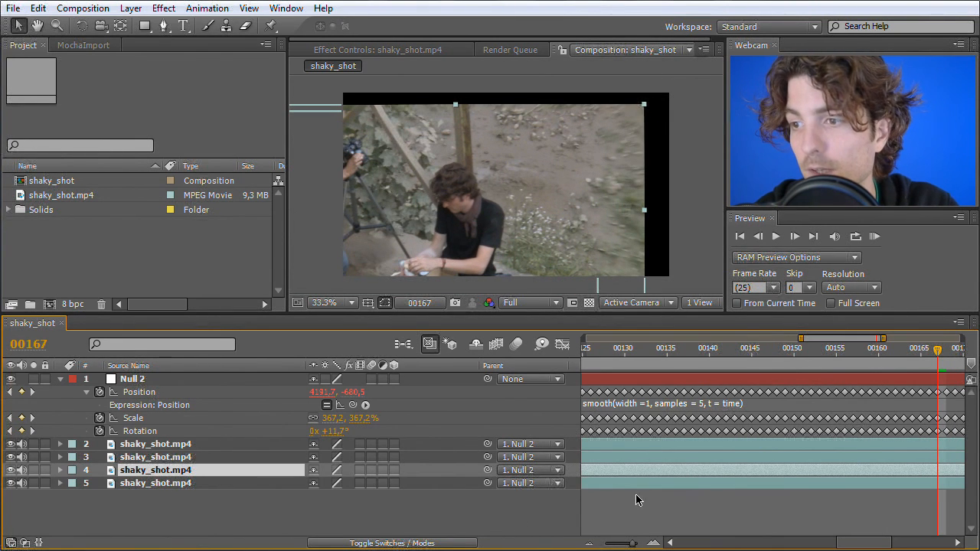
{"action": "left_click_drag", "start_coordinate": [605, 487], "coordinate": [628, 490]}
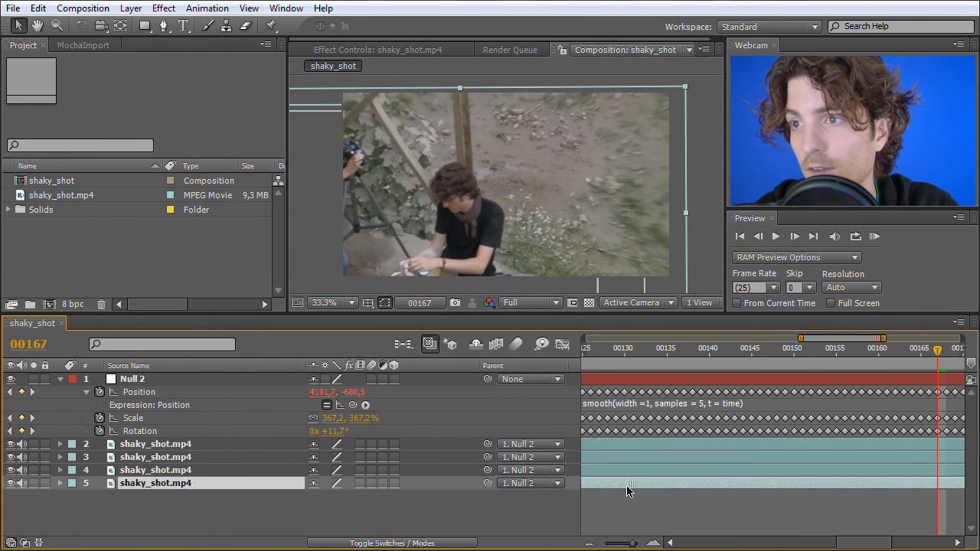
Inspect the outlines of the time-shifted shaky_shot.mp4 copies at frame 73, selecting each layer in turn.
{"action": "left_click_drag", "start_coordinate": [638, 546], "coordinate": [595, 545]}
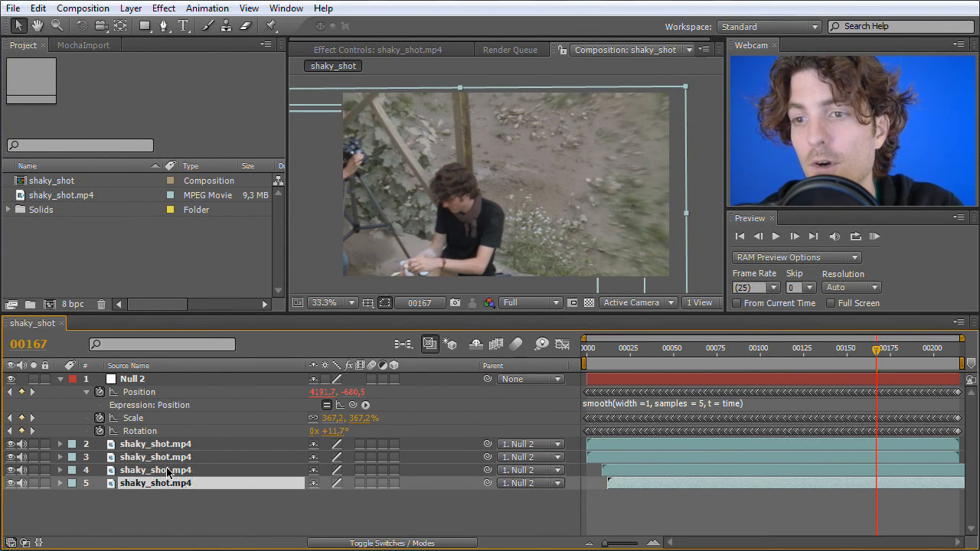
{"action": "left_click_drag", "start_coordinate": [880, 354], "coordinate": [713, 373]}
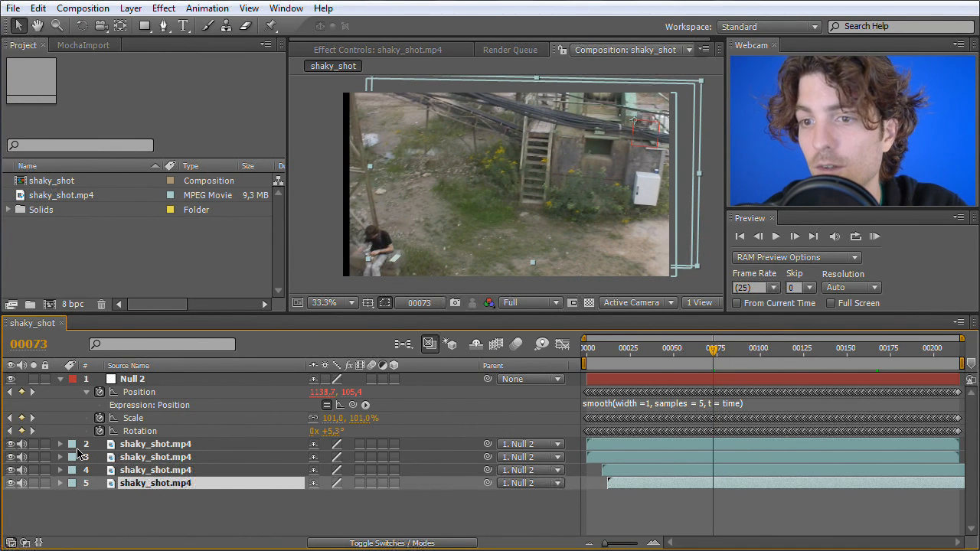
{"action": "left_click", "coordinate": [128, 449]}
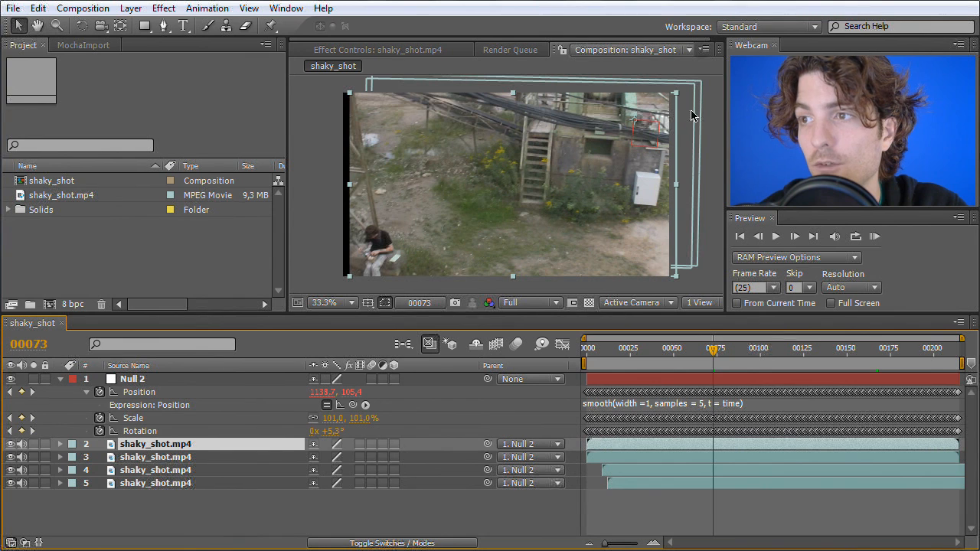
{"action": "left_click", "coordinate": [177, 457]}
{"action": "left_click", "coordinate": [175, 470]}
{"action": "left_click", "coordinate": [173, 483]}
{"action": "left_click", "coordinate": [174, 470]}
{"action": "left_click", "coordinate": [178, 457]}
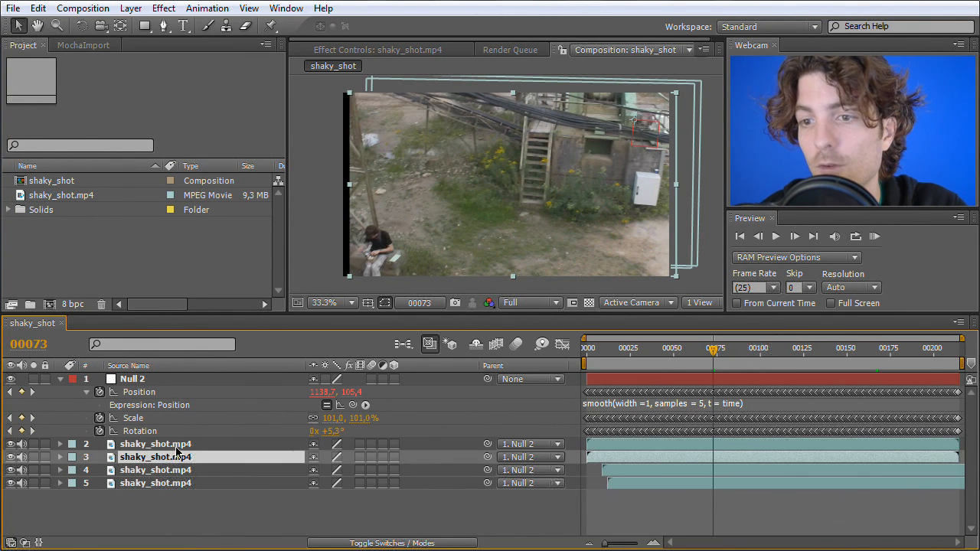
At frame 19, duplicate the bottom shaky_shot.mp4 layer and shift the lowest copy to start slightly before frame 0, covering the remaining border.
{"action": "left_click_drag", "start_coordinate": [662, 361], "coordinate": [619, 357]}
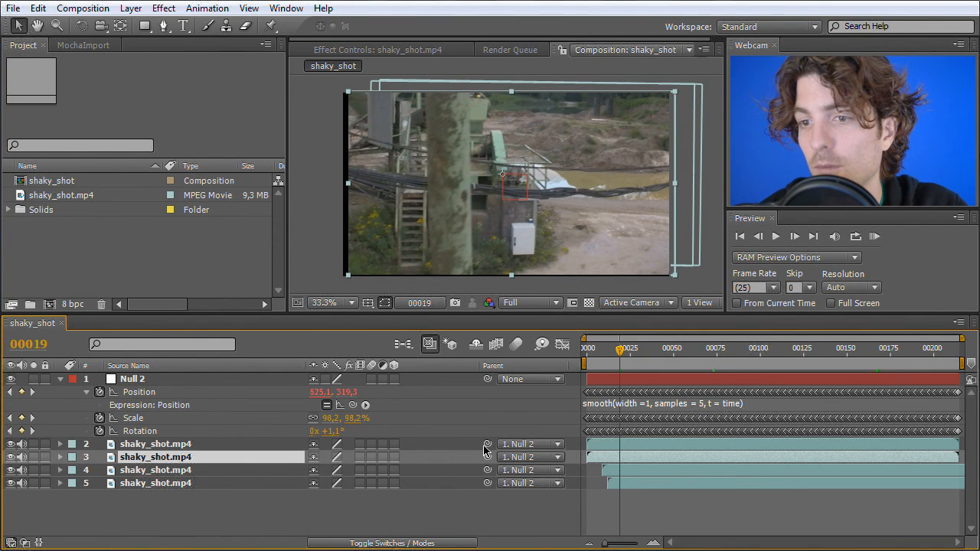
{"action": "left_click", "coordinate": [167, 483]}
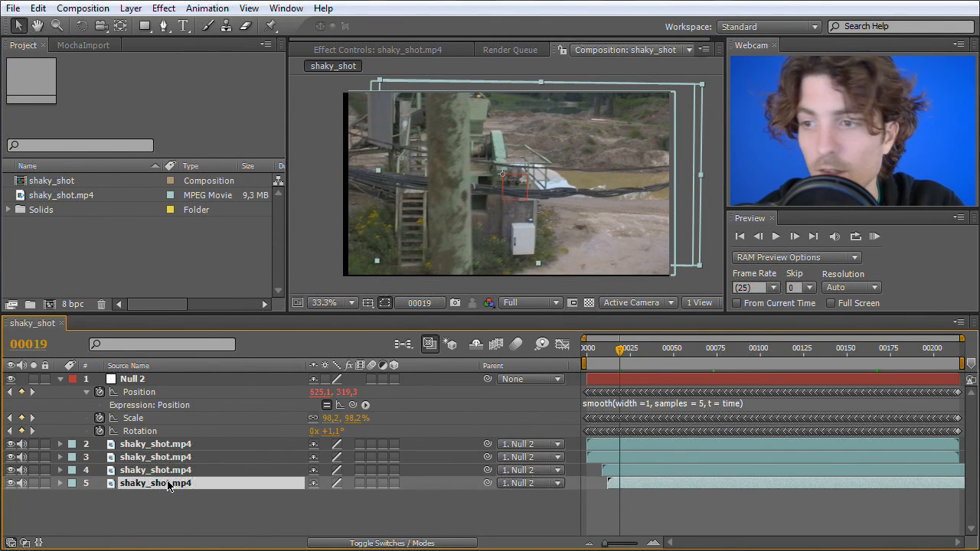
{"action": "key", "text": "ctrl+d"}
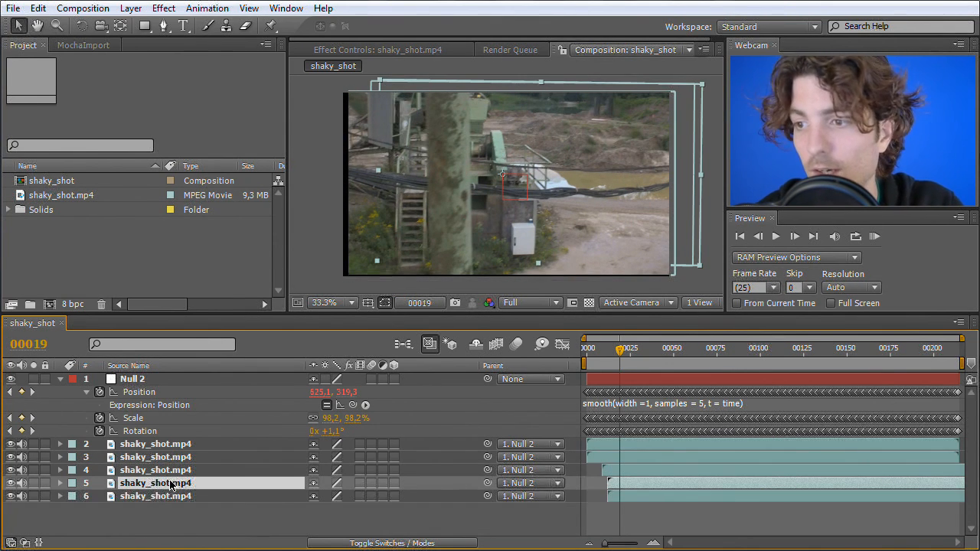
{"action": "left_click", "coordinate": [664, 495]}
{"action": "left_click_drag", "start_coordinate": [679, 496], "coordinate": [649, 498]}
{"action": "left_click_drag", "start_coordinate": [655, 496], "coordinate": [652, 495]}
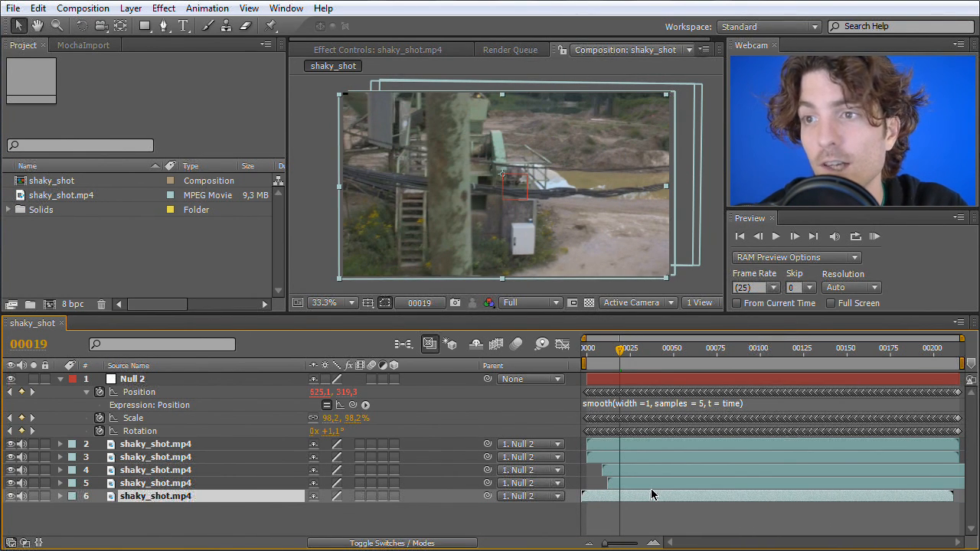
Add six copies of the top shaky_shot.mp4 layer, staggered one frame apart to start at frames 1 through 6.
{"action": "left_click_drag", "start_coordinate": [622, 353], "coordinate": [603, 359]}
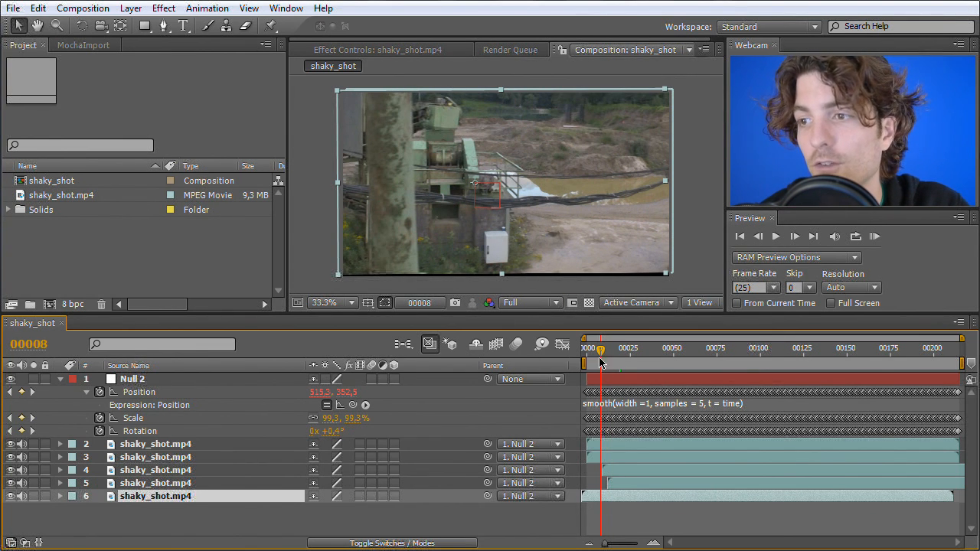
{"action": "mouse_move", "coordinate": [601, 350]}
{"action": "left_mouse_down"}
{"action": "mouse_move", "coordinate": [610, 352]}
{"action": "mouse_move", "coordinate": [586, 352]}
{"action": "left_mouse_up"}
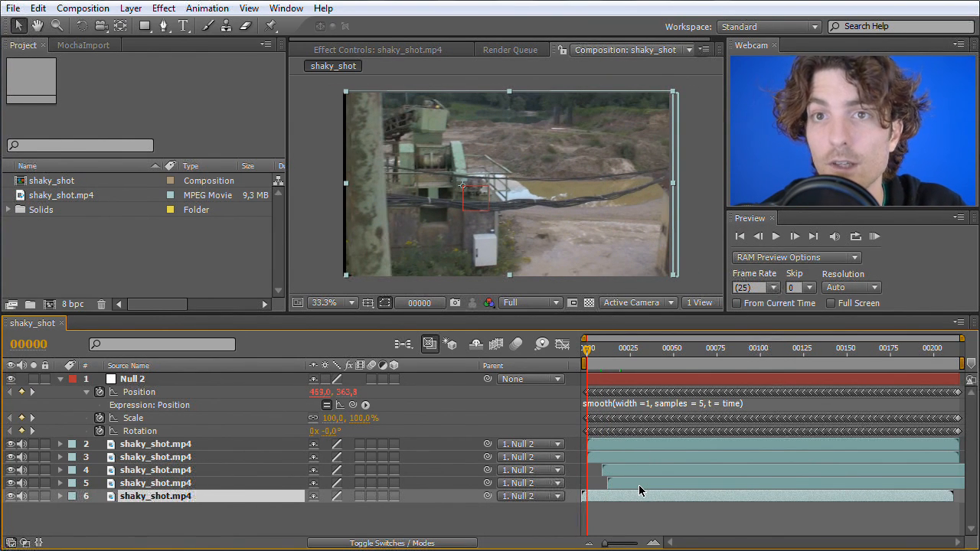
{"action": "left_click_drag", "start_coordinate": [607, 546], "coordinate": [636, 546]}
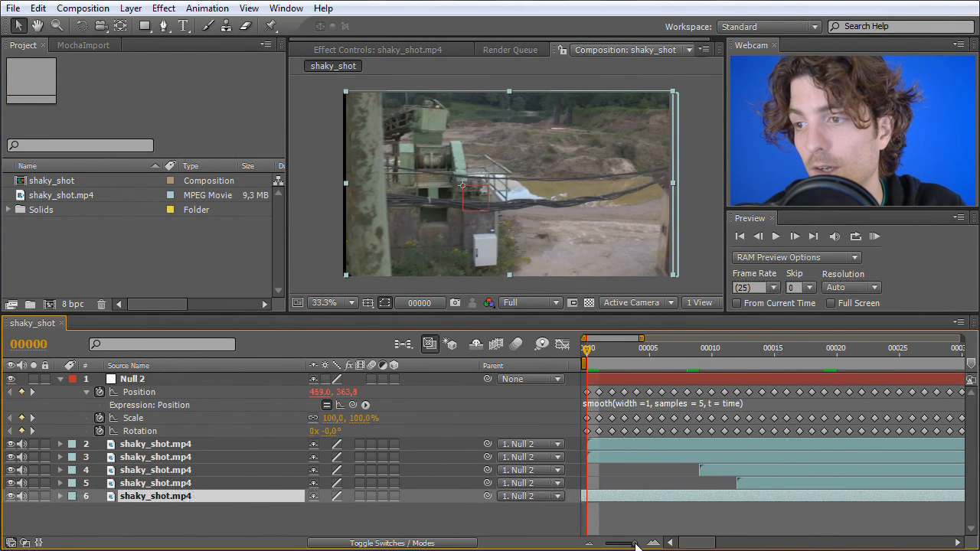
{"action": "left_click", "coordinate": [195, 458]}
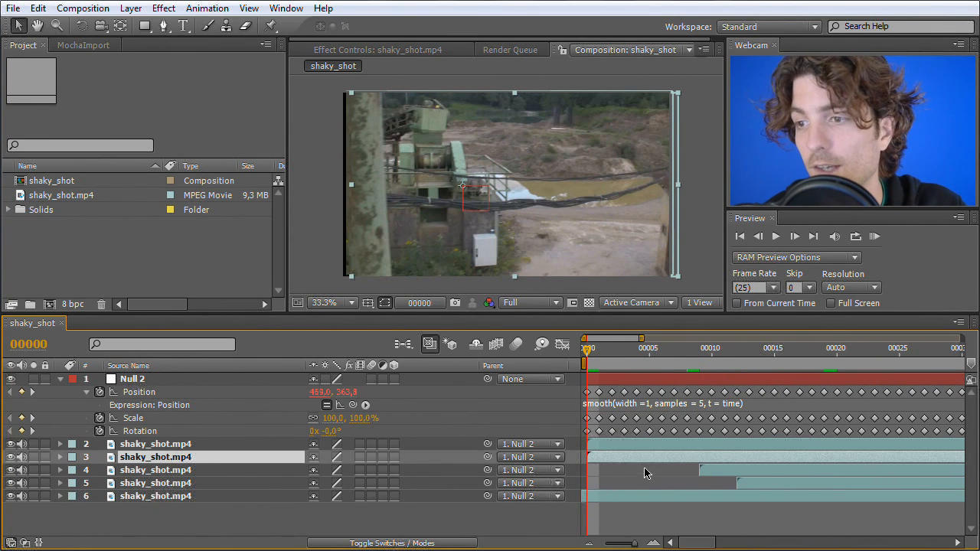
{"action": "left_click", "coordinate": [615, 446]}
{"action": "key", "text": "ctrl+d"}
{"action": "left_click_drag", "start_coordinate": [605, 457], "coordinate": [690, 528]}
{"action": "key", "text": "ctrl+d"}
{"action": "key", "text": "ctrl+d"}
{"action": "key", "text": "ctrl+d"}
{"action": "key", "text": "ctrl+d"}
{"action": "key", "text": "ctrl+d"}
{"action": "mouse_move", "coordinate": [587, 358]}
{"action": "left_mouse_down"}
{"action": "mouse_move", "coordinate": [648, 363]}
{"action": "mouse_move", "coordinate": [588, 368]}
{"action": "left_mouse_up"}
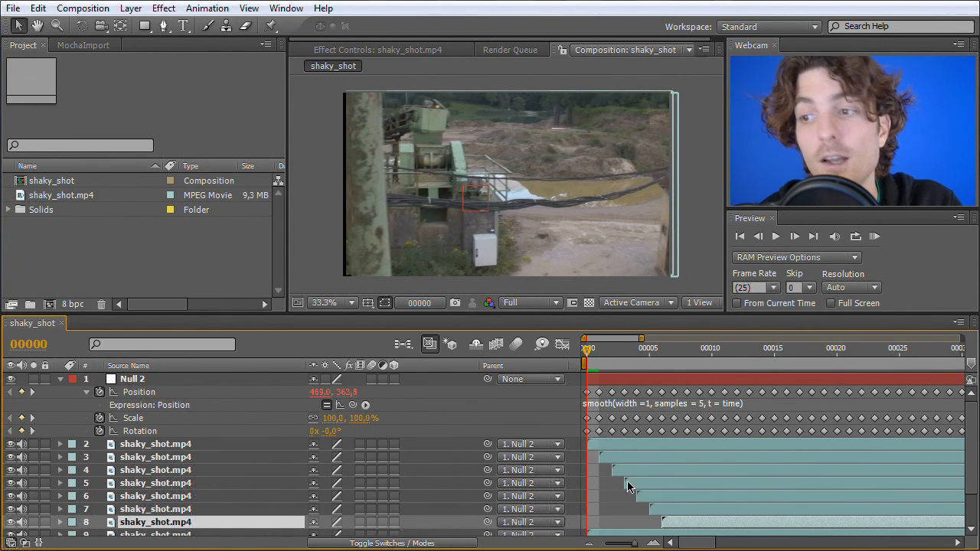
{"action": "left_click_drag", "start_coordinate": [588, 351], "coordinate": [585, 370]}
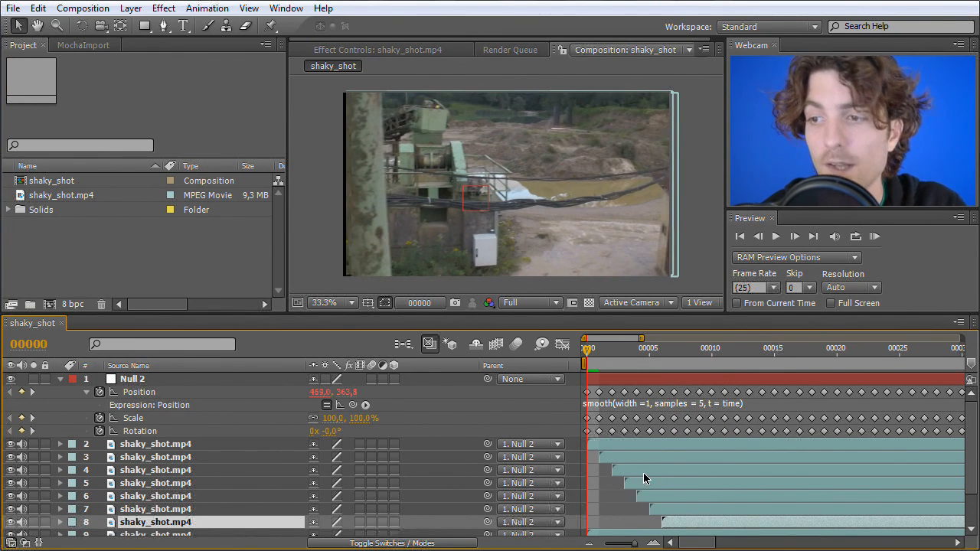
Add three more shaky_shot.mp4 copies below the staggered ones, starting one, two and three frames before frame 0.
{"action": "scroll", "coordinate": [684, 530], "scroll_direction": "down", "scroll_amount": 1}
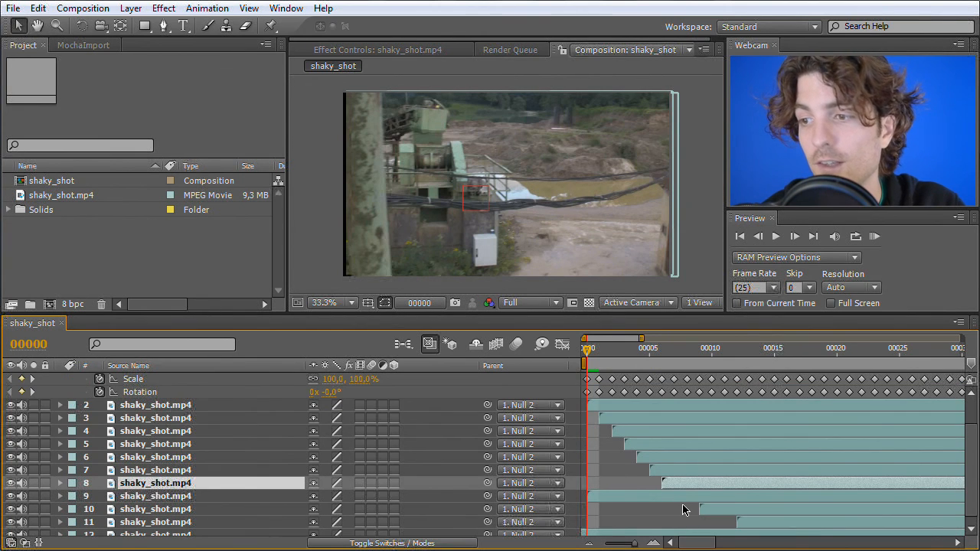
{"action": "key", "text": "ctrl+d"}
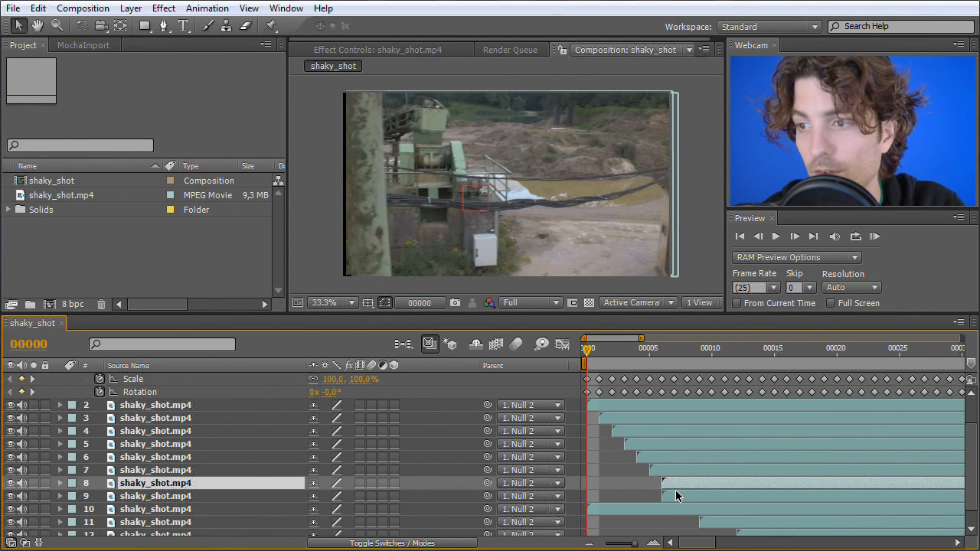
{"action": "left_click_drag", "start_coordinate": [675, 500], "coordinate": [587, 498]}
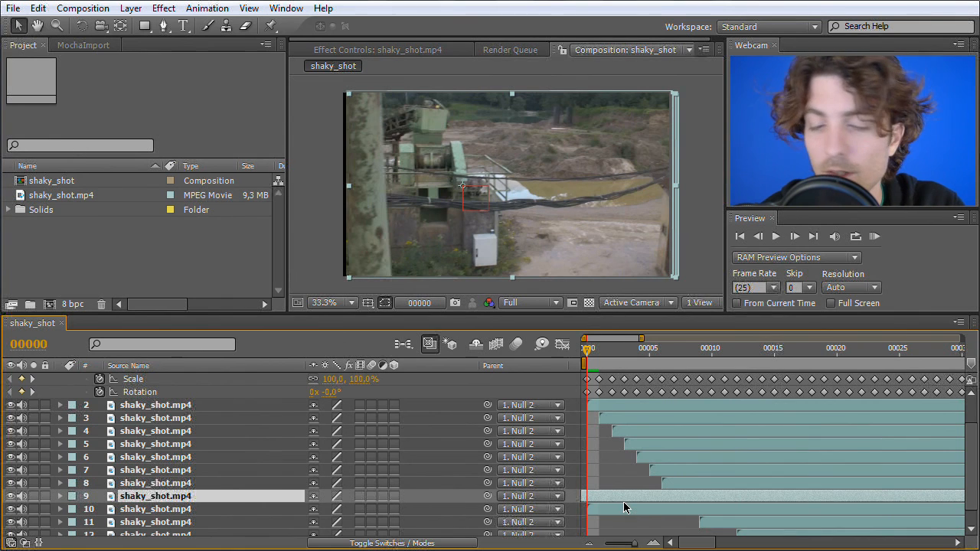
{"action": "left_click", "coordinate": [657, 513]}
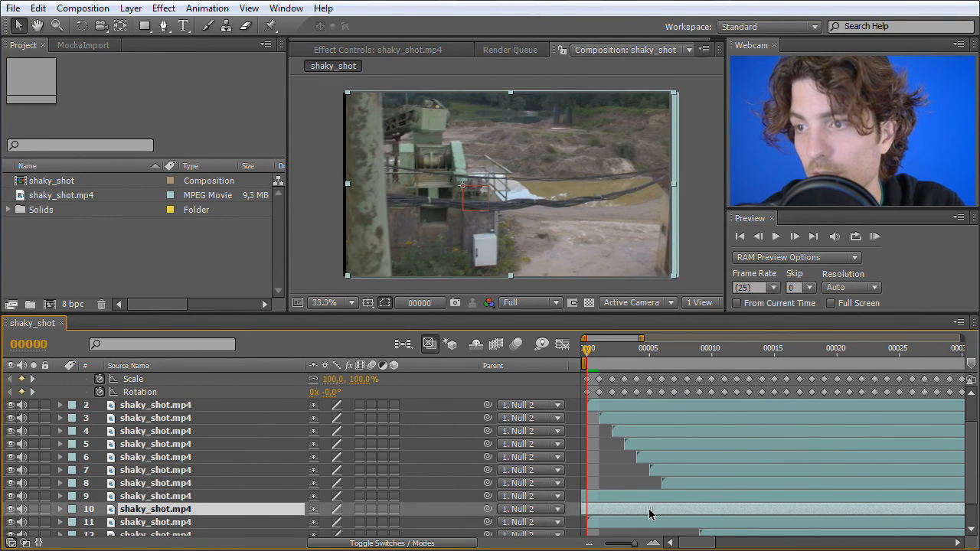
{"action": "left_click", "coordinate": [687, 523]}
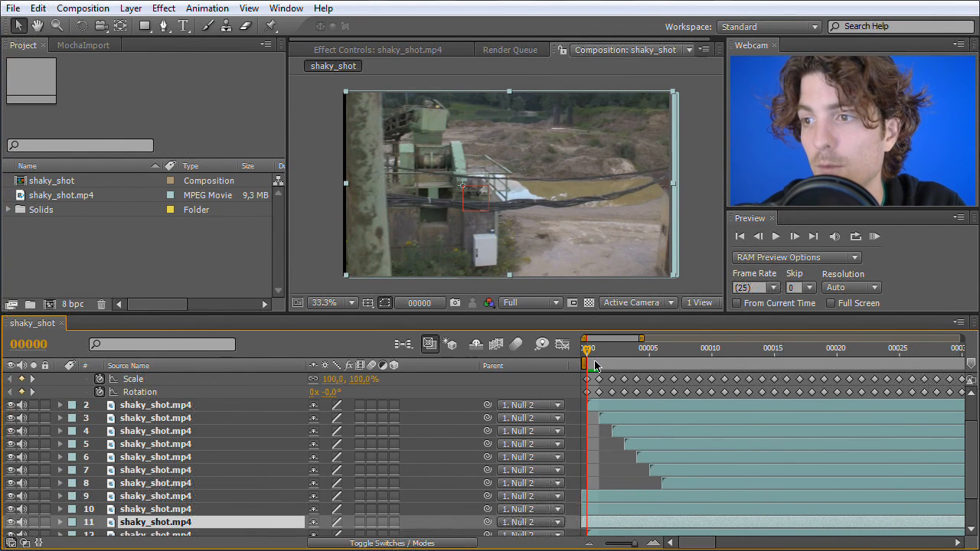
Scrub through the shot from frame 0 to frame 98 and check for black borders that are still uncovered.
{"action": "left_click_drag", "start_coordinate": [586, 351], "coordinate": [702, 355]}
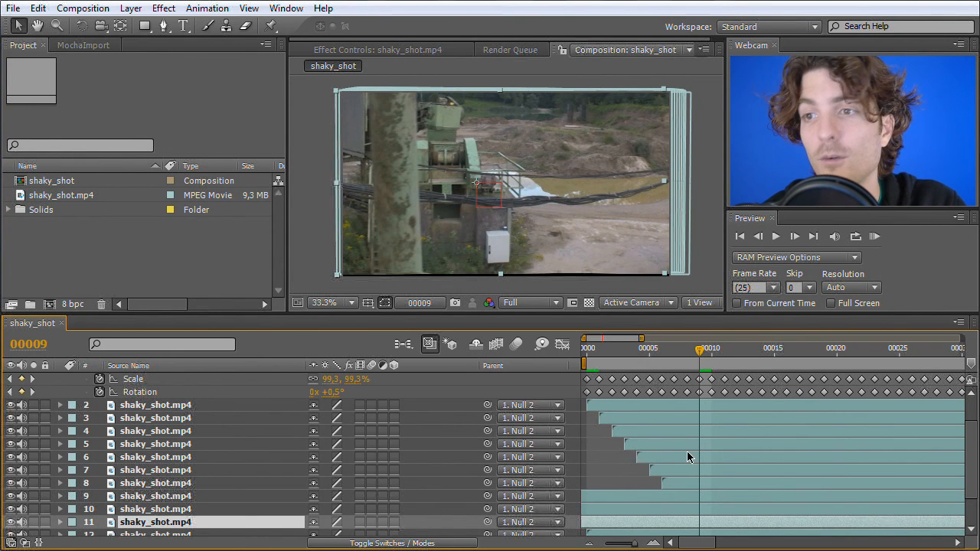
{"action": "left_click_drag", "start_coordinate": [698, 353], "coordinate": [859, 362]}
{"action": "key", "text": "Page_Down"}
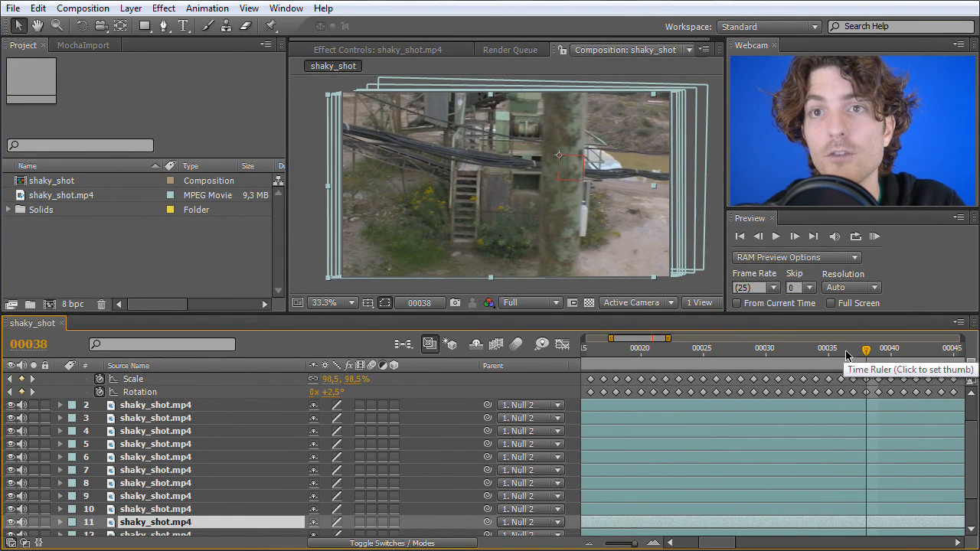
{"action": "left_click_drag", "start_coordinate": [866, 352], "coordinate": [759, 357]}
{"action": "left_click_drag", "start_coordinate": [638, 544], "coordinate": [569, 547]}
{"action": "left_click_drag", "start_coordinate": [637, 350], "coordinate": [754, 351]}
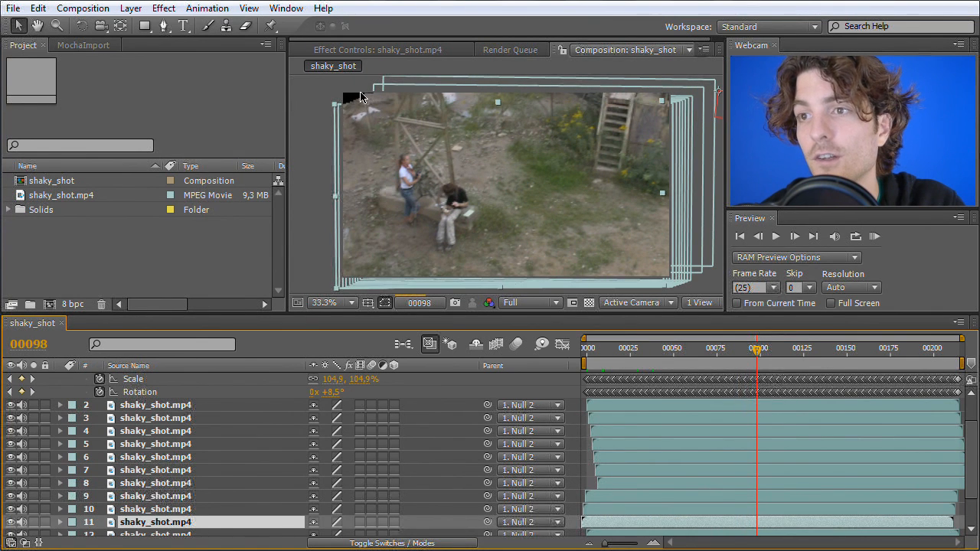
Hide all the time-shifted shaky_shot.mp4 copies, layers 3 to 15, leaving only the top footage layer visible.
{"action": "left_click", "coordinate": [143, 422]}
{"action": "left_click", "coordinate": [124, 521], "text": "shift"}
{"action": "left_click", "coordinate": [10, 418]}
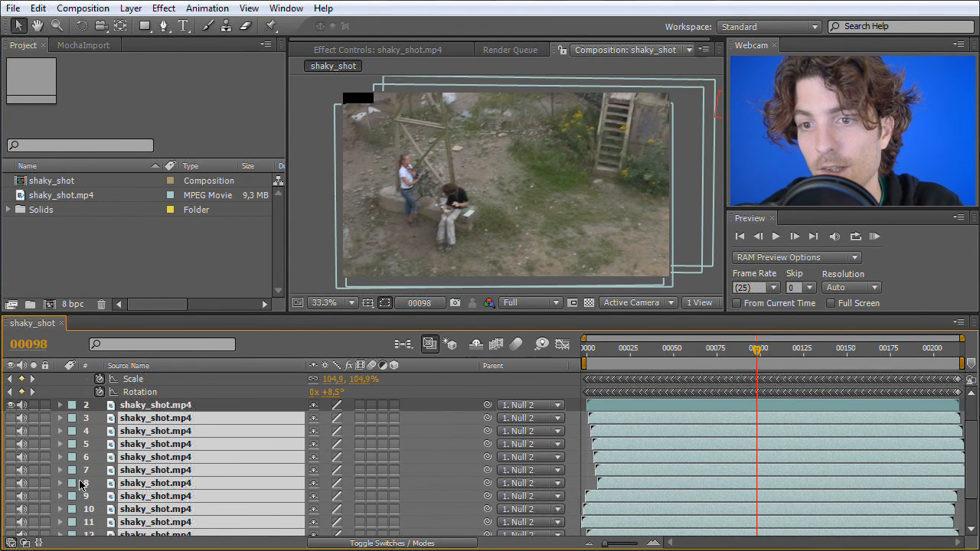
{"action": "scroll", "coordinate": [46, 494], "scroll_direction": "down", "scroll_amount": 3}
{"action": "left_click", "coordinate": [130, 510]}
{"action": "left_click", "coordinate": [139, 530], "text": "shift"}
{"action": "left_click", "coordinate": [11, 505]}
{"action": "scroll", "coordinate": [136, 507], "scroll_direction": "up", "scroll_amount": 1}
{"action": "scroll", "coordinate": [135, 520], "scroll_direction": "down", "scroll_amount": 1}
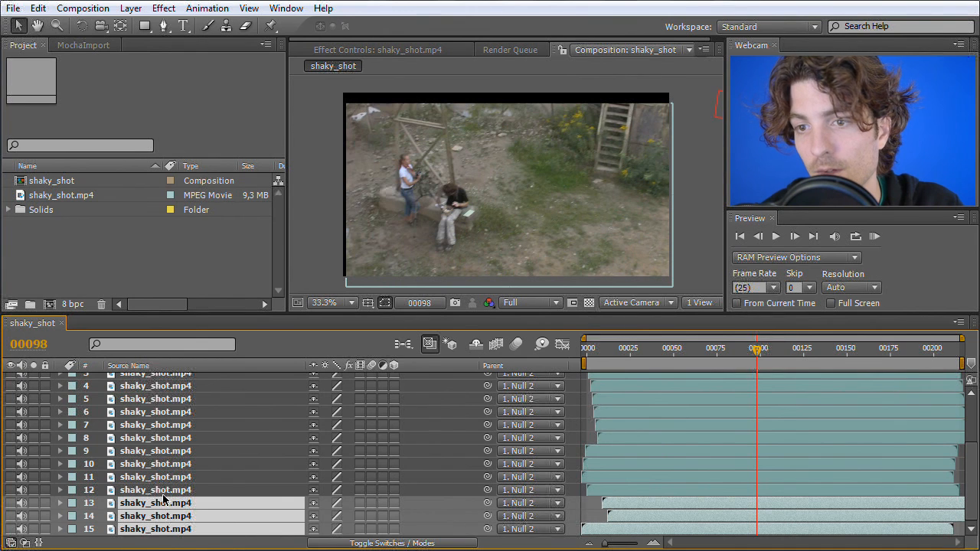
Make the hidden time-shifted shaky_shot.mp4 copies, layers 3 to 15, visible again and clear the layer selection.
{"action": "scroll", "coordinate": [169, 499], "scroll_direction": "up", "scroll_amount": 2}
{"action": "left_click", "coordinate": [140, 454], "text": "shift"}
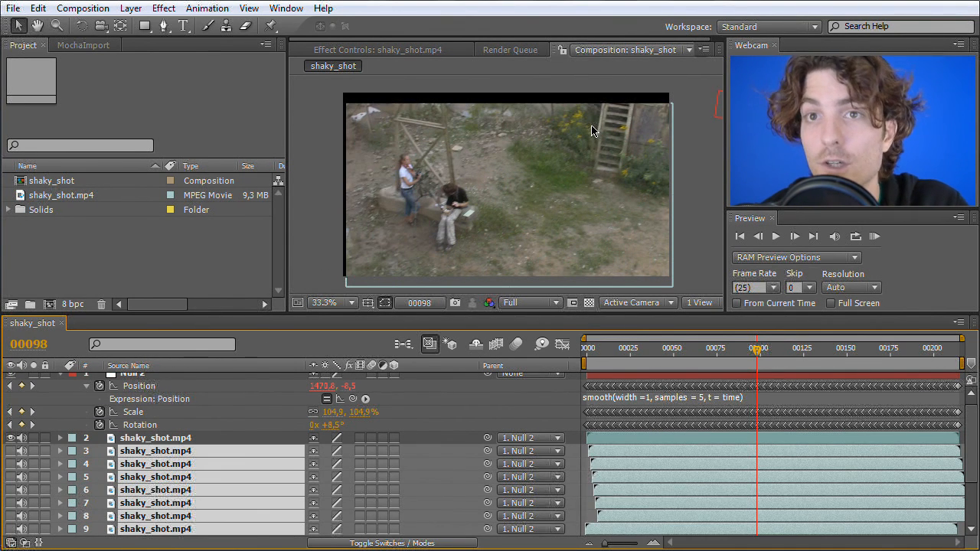
{"action": "left_click", "coordinate": [12, 452]}
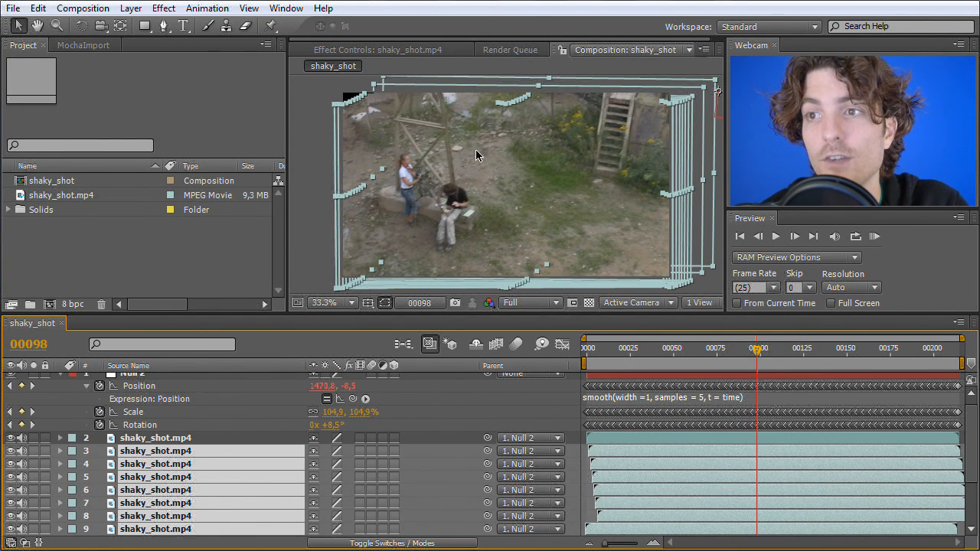
{"action": "left_click", "coordinate": [313, 150]}
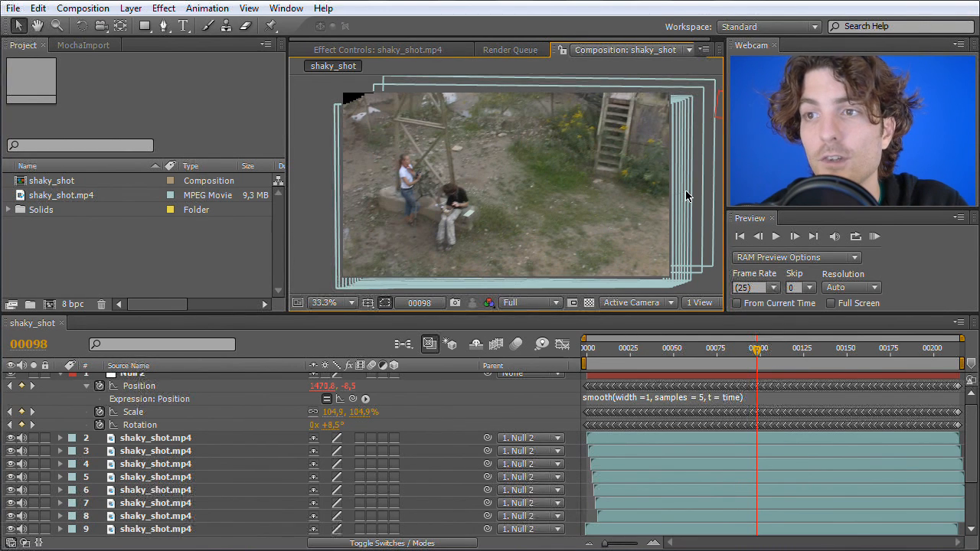
Add the original shaky_shot.mp4 as an unparented layer beneath all copies, and toggle its visibility to compare the uncovered corner.
{"action": "left_click", "coordinate": [59, 228]}
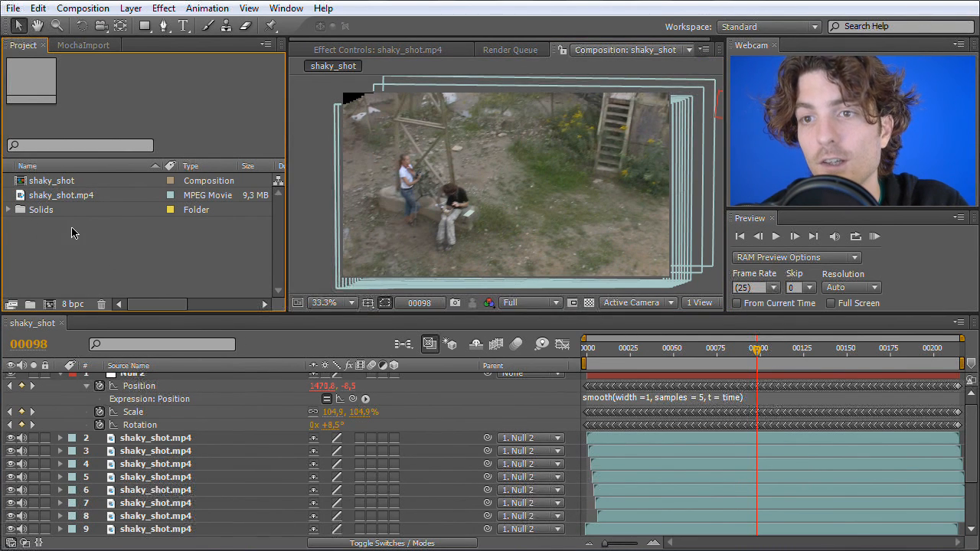
{"action": "left_click", "coordinate": [40, 198]}
{"action": "left_click_drag", "start_coordinate": [20, 199], "coordinate": [161, 529]}
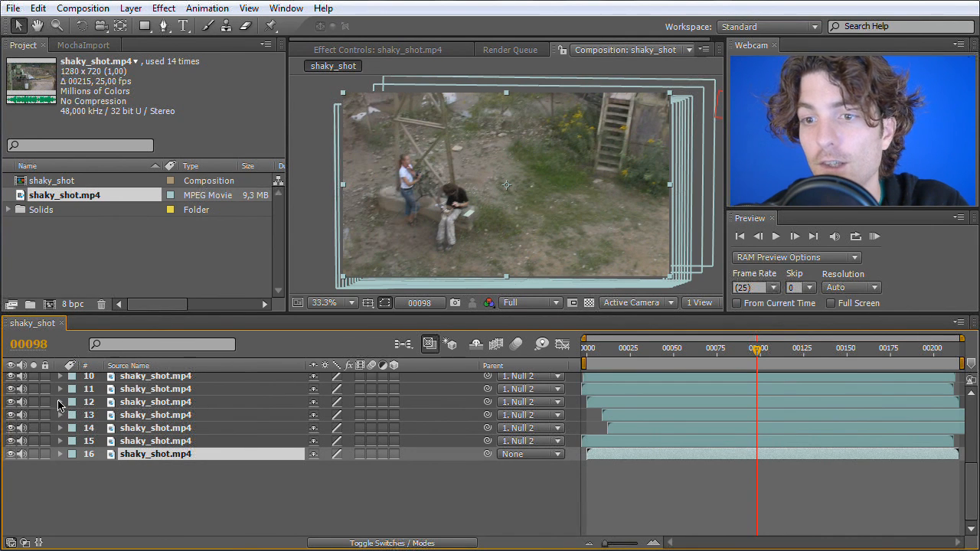
{"action": "left_click", "coordinate": [12, 454]}
{"action": "left_click", "coordinate": [12, 454]}
{"action": "left_click", "coordinate": [13, 454]}
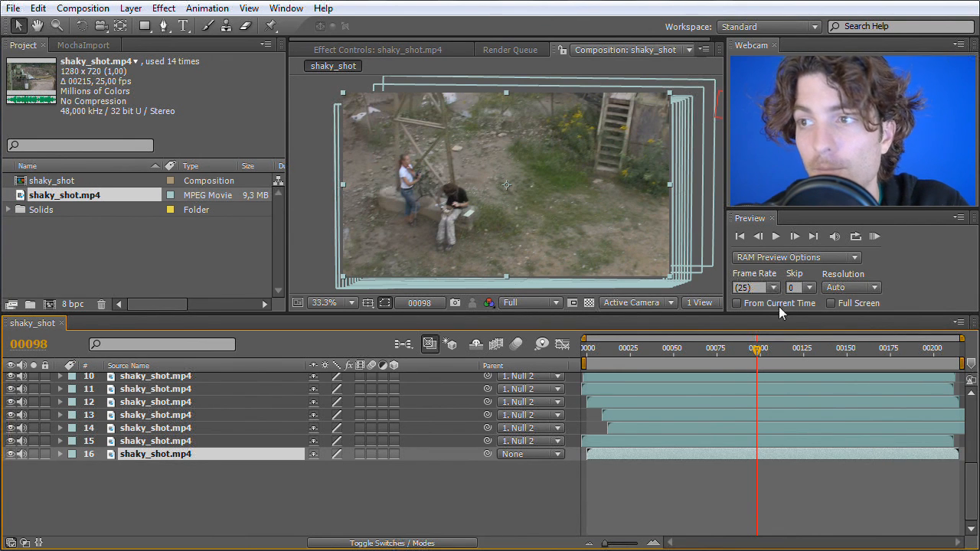
Scrub the shot back to frame 18 and examine the picture's lower edge at 100% magnification.
{"action": "left_click_drag", "start_coordinate": [756, 353], "coordinate": [617, 365]}
{"action": "mouse_move", "coordinate": [626, 365]}
{"action": "left_mouse_down"}
{"action": "mouse_move", "coordinate": [664, 364]}
{"action": "mouse_move", "coordinate": [640, 364]}
{"action": "left_mouse_up"}
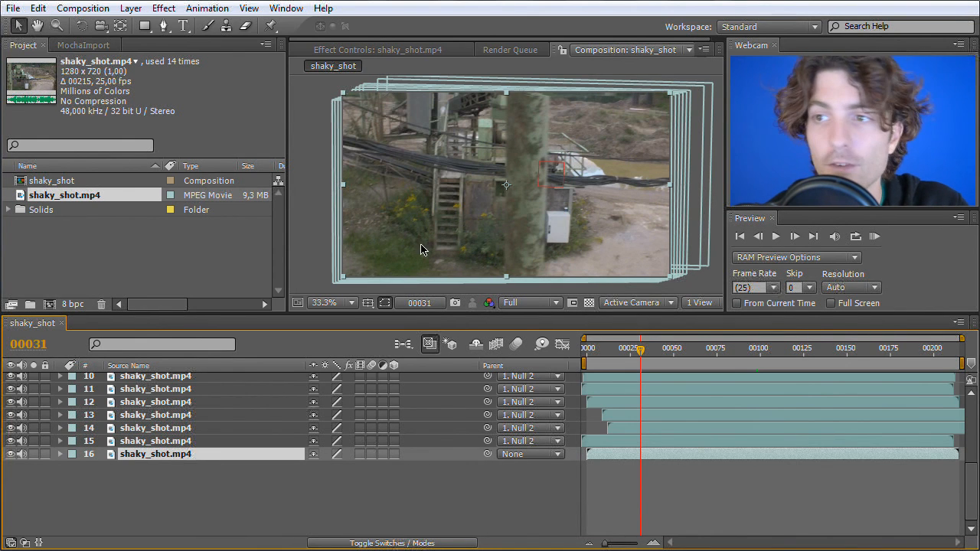
{"action": "left_click_drag", "start_coordinate": [642, 351], "coordinate": [619, 351]}
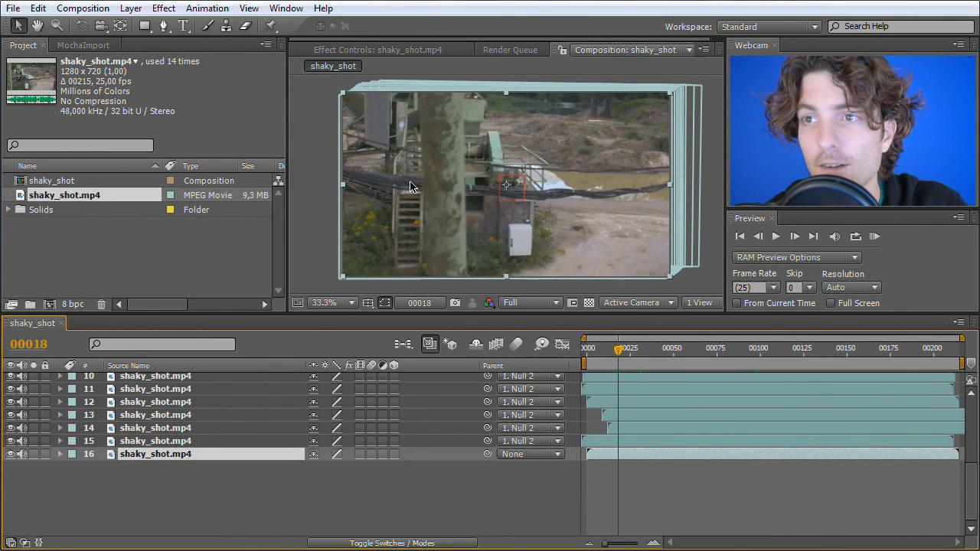
{"action": "left_click", "coordinate": [36, 26]}
{"action": "left_click_drag", "start_coordinate": [427, 240], "coordinate": [431, 194]}
{"action": "scroll", "coordinate": [465, 232], "scroll_direction": "up", "scroll_amount": 2}
{"action": "left_click_drag", "start_coordinate": [383, 215], "coordinate": [459, 184]}
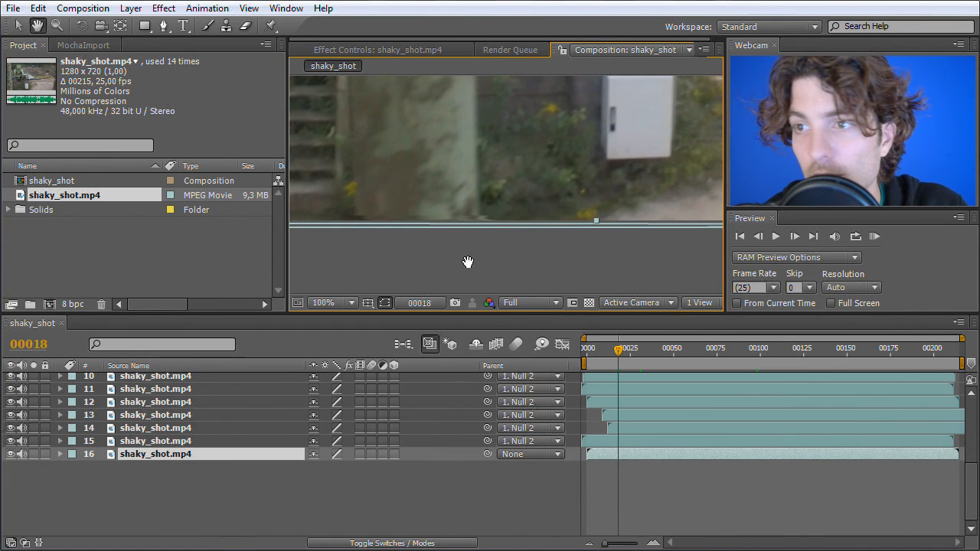
Select shaky_shot.mp4 layers 3 to 16 and toggle their visibility to compare the lower edge with and without the fill layers.
{"action": "scroll", "coordinate": [140, 460], "scroll_direction": "up", "scroll_amount": 2}
{"action": "left_click", "coordinate": [18, 25]}
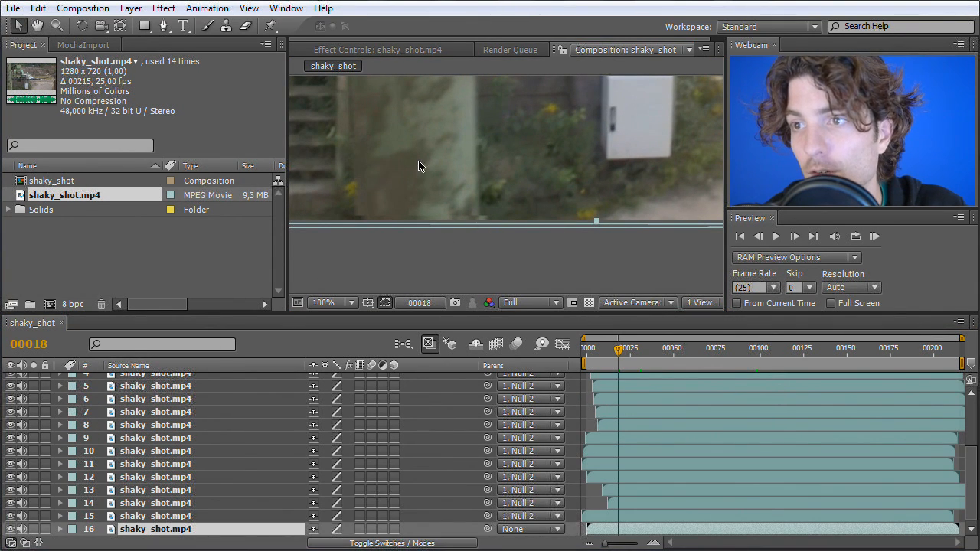
{"action": "scroll", "coordinate": [163, 521], "scroll_direction": "up", "scroll_amount": 3}
{"action": "scroll", "coordinate": [166, 523], "scroll_direction": "up", "scroll_amount": 3}
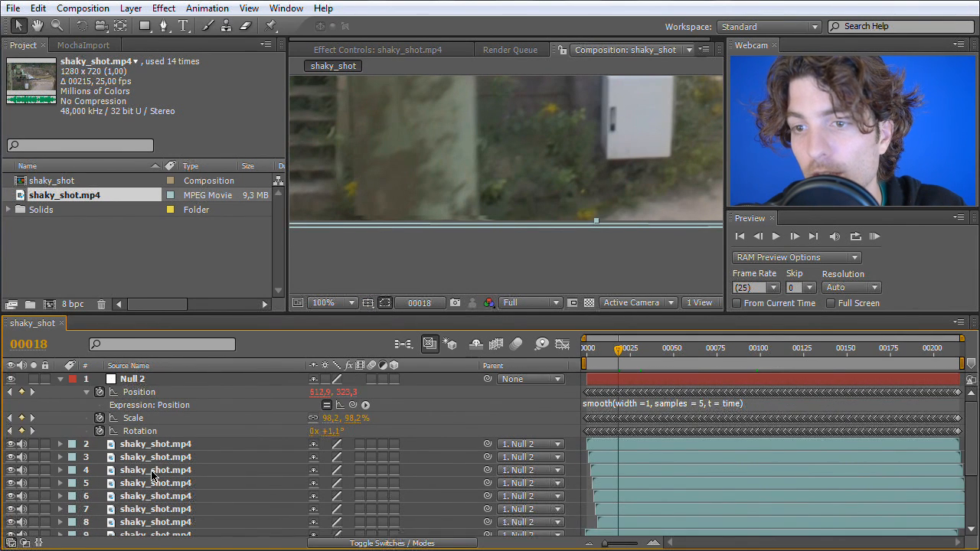
{"action": "left_click", "coordinate": [150, 448], "text": "shift"}
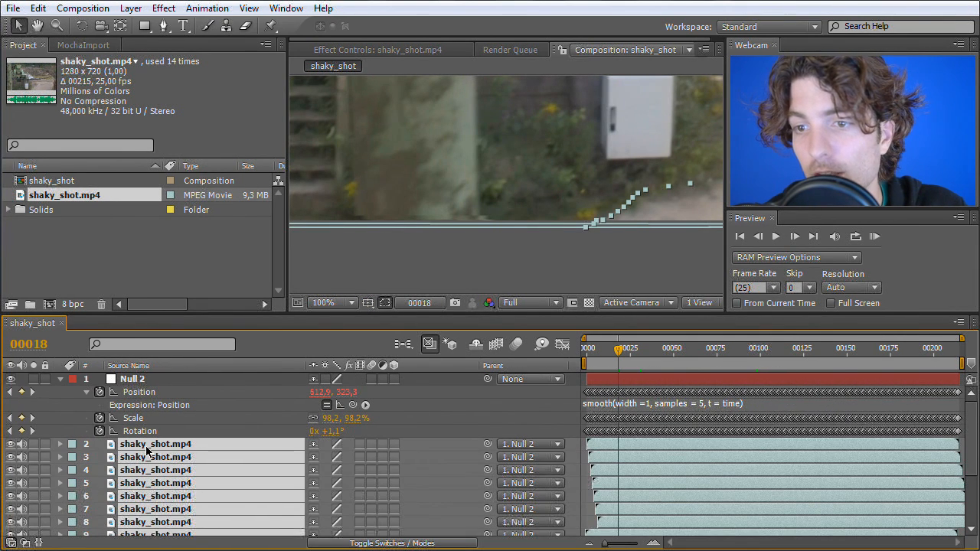
{"action": "left_click", "coordinate": [141, 448], "text": "ctrl"}
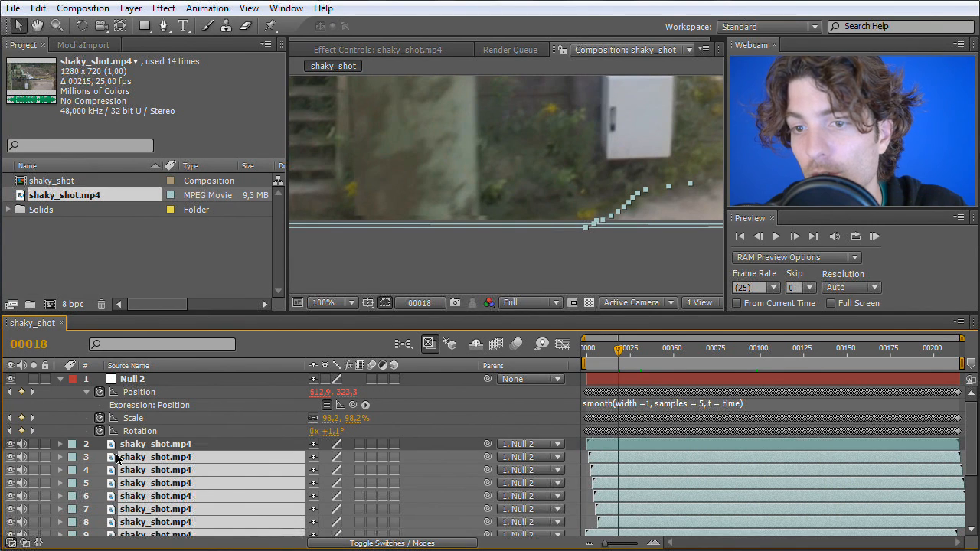
{"action": "left_click", "coordinate": [10, 458]}
{"action": "left_click", "coordinate": [10, 459]}
{"action": "left_click", "coordinate": [10, 458]}
{"action": "left_click", "coordinate": [10, 458]}
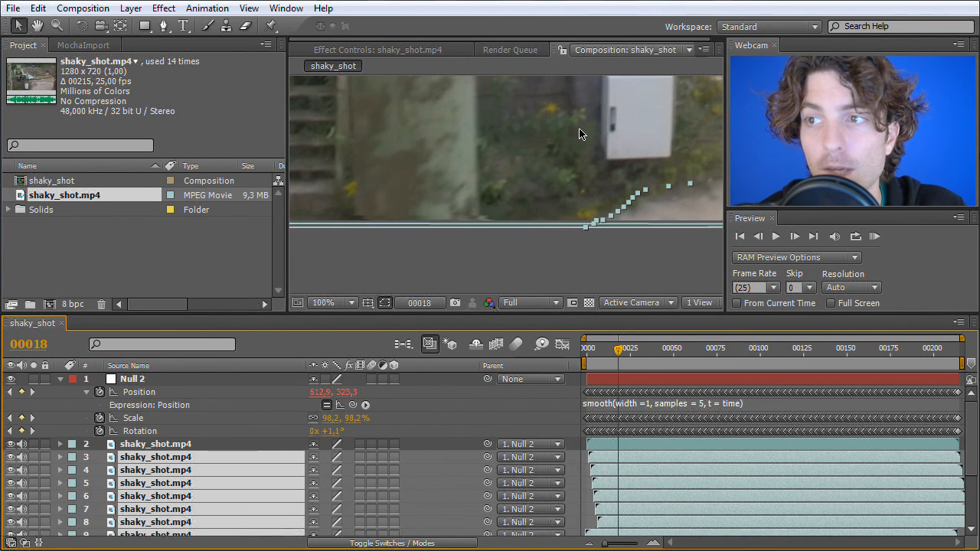
Zoom the composition view out to 25% and recentre it so the whole frame can be examined.
{"action": "scroll", "coordinate": [580, 131], "scroll_direction": "down", "scroll_amount": 2}
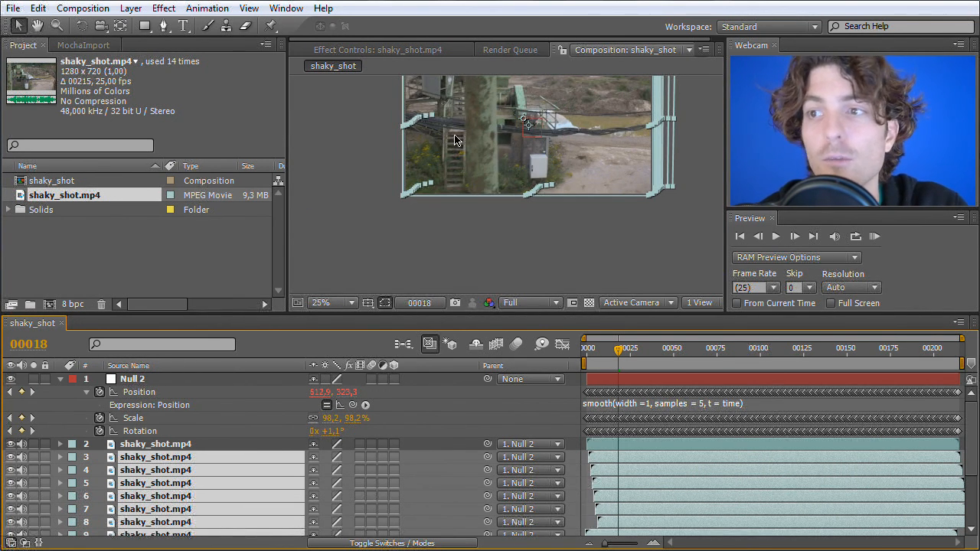
{"action": "key", "text": "h"}
{"action": "left_click_drag", "start_coordinate": [495, 126], "coordinate": [461, 182]}
{"action": "key", "text": "v"}
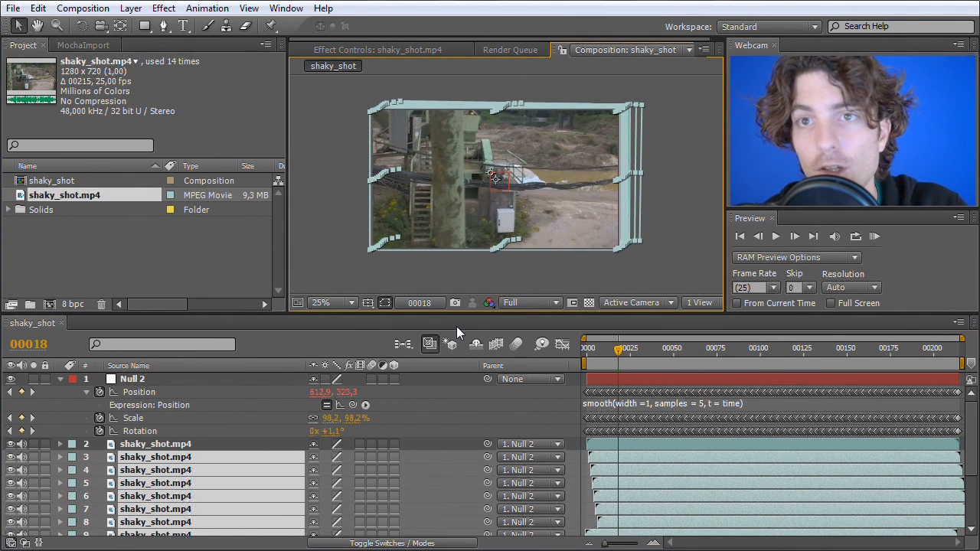